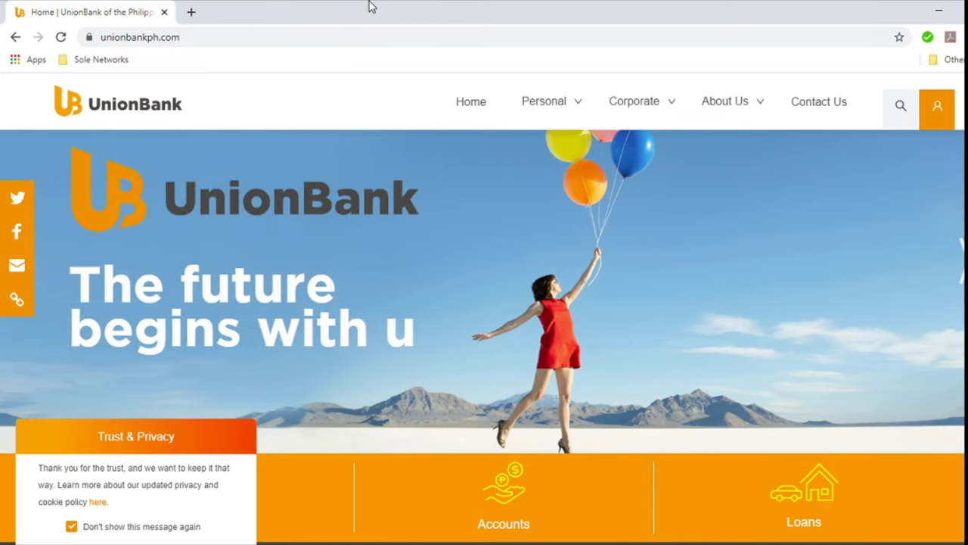
Step: Check the site's web address, then open the 'Select an account to login' dropdown from the orange login icon
double_click(373, 39)
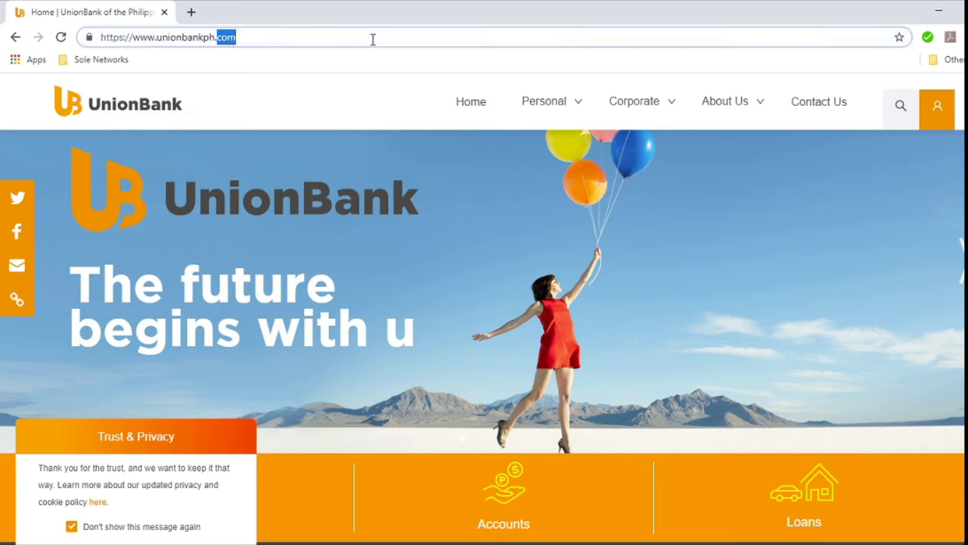
left_click(372, 38)
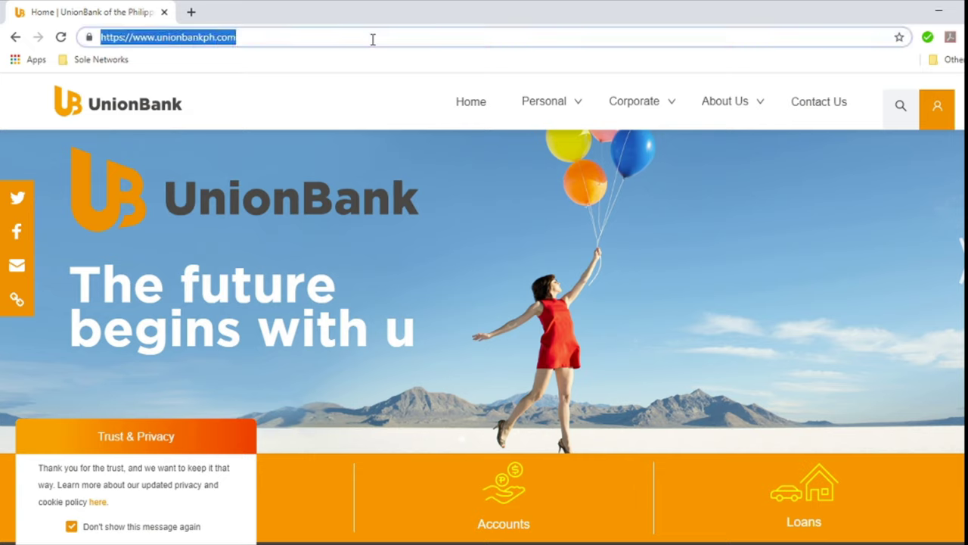
left_click(373, 38)
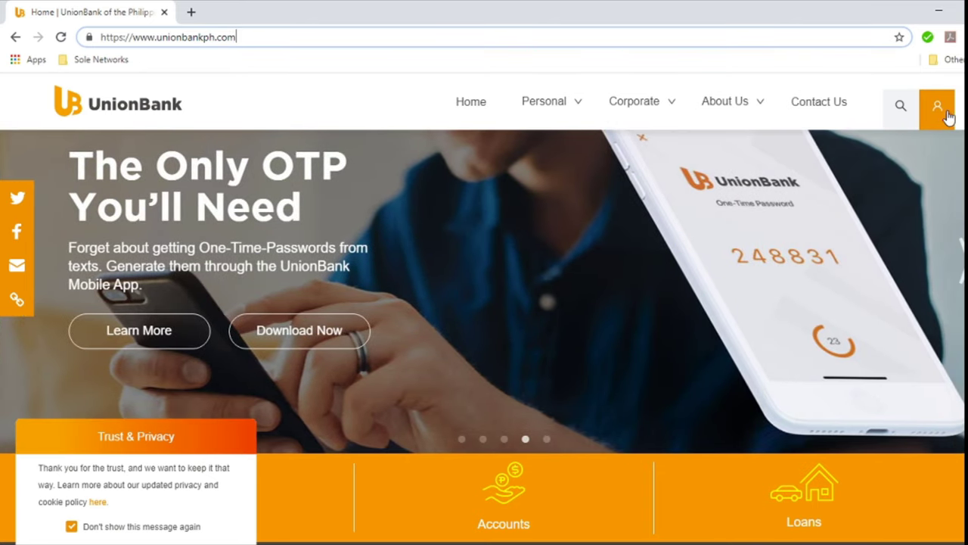
left_click(944, 109)
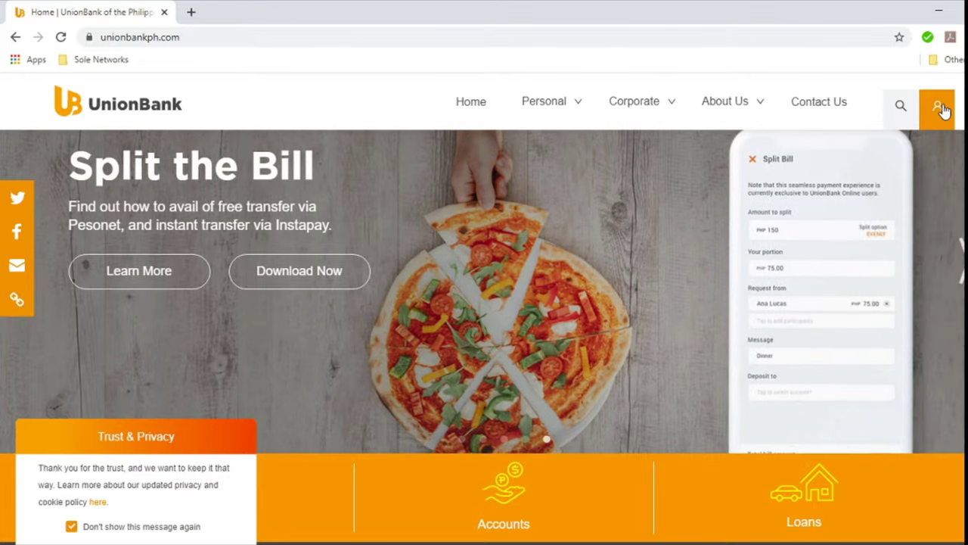
left_click(942, 110)
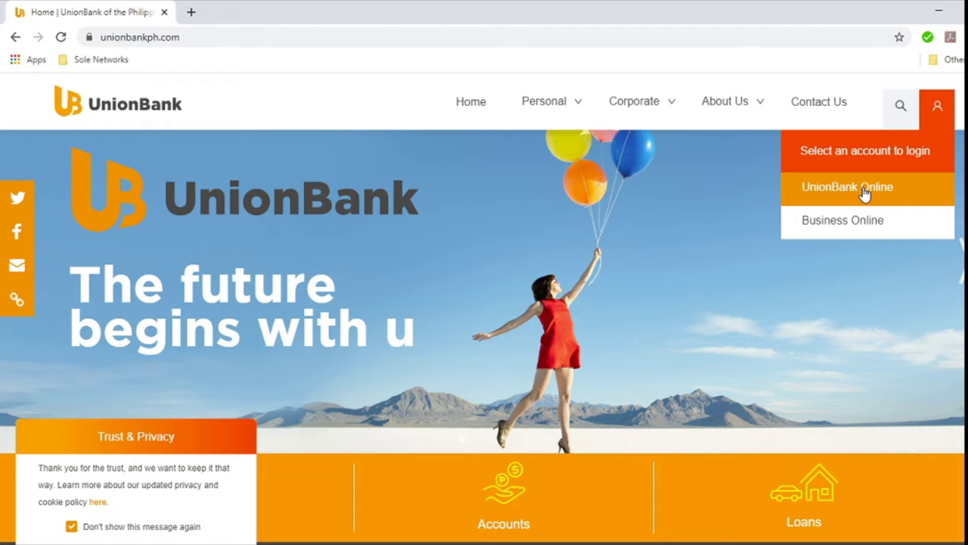
Step: Go to the UnionBank Online login page, then choose SIGN UP NOW instead of logging in
left_click(865, 193)
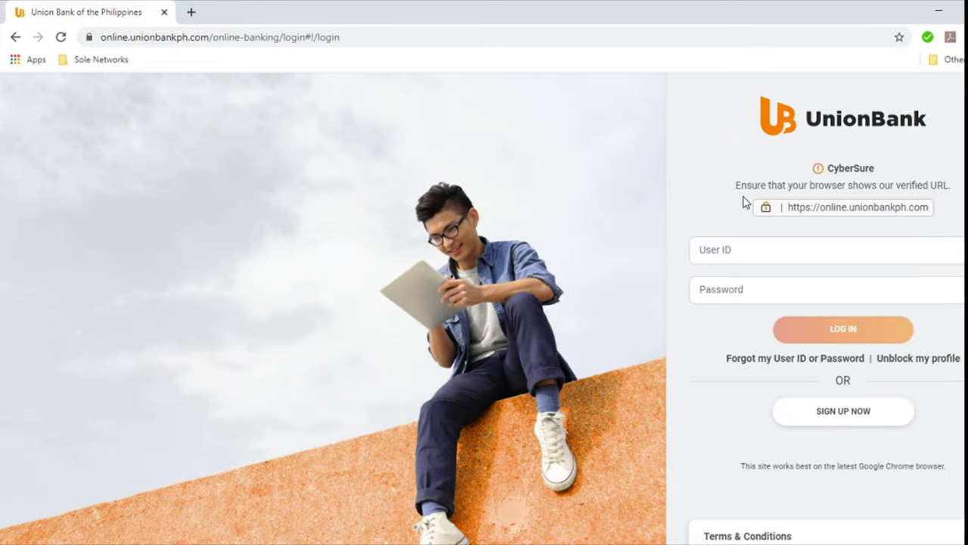
left_click(747, 247)
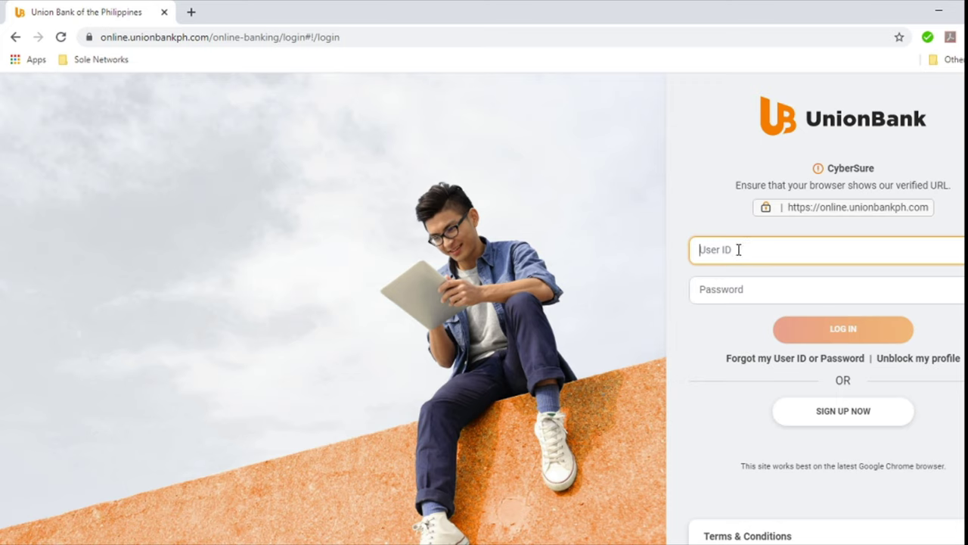
left_click(741, 288)
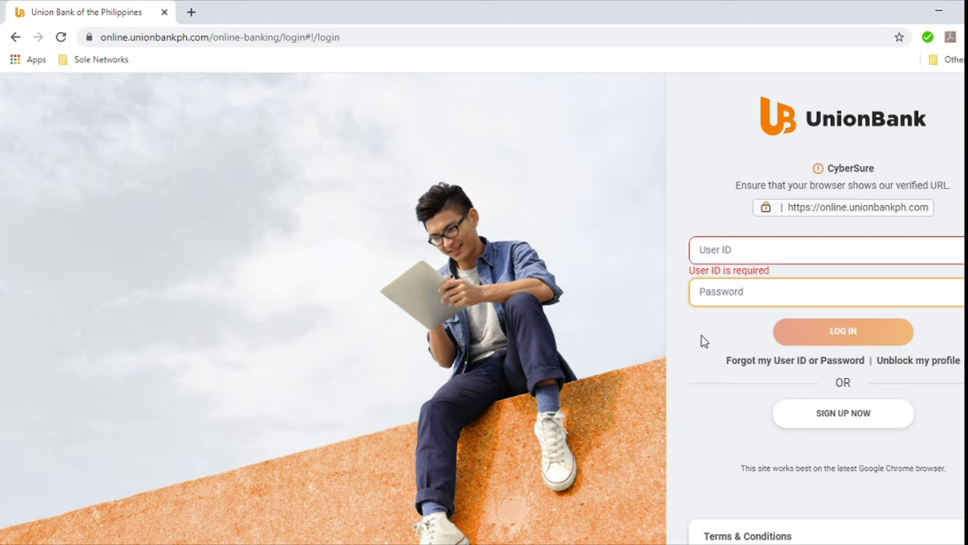
left_click(867, 422)
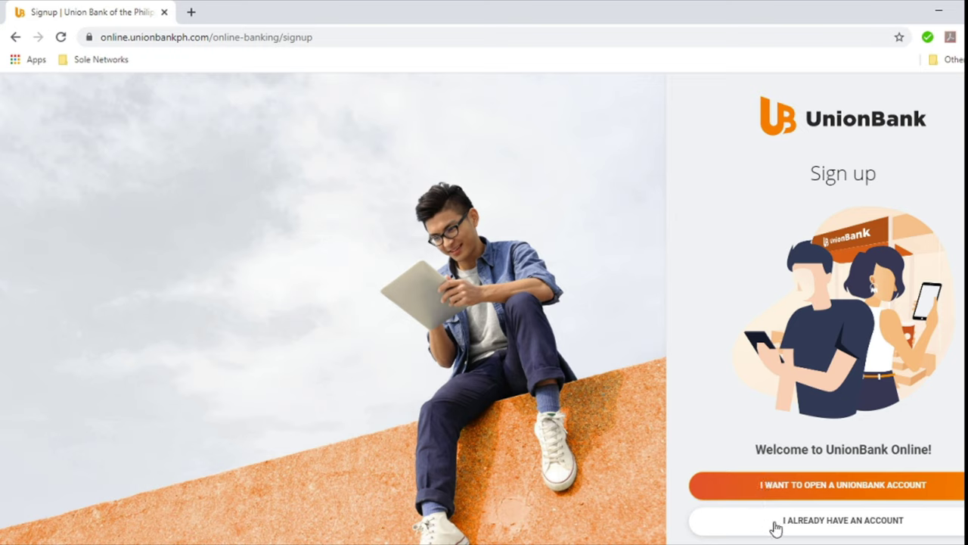
Step: Choose 'I want to open a UnionBank account' and pick Savings Accounts with Debit Card
left_click(815, 493)
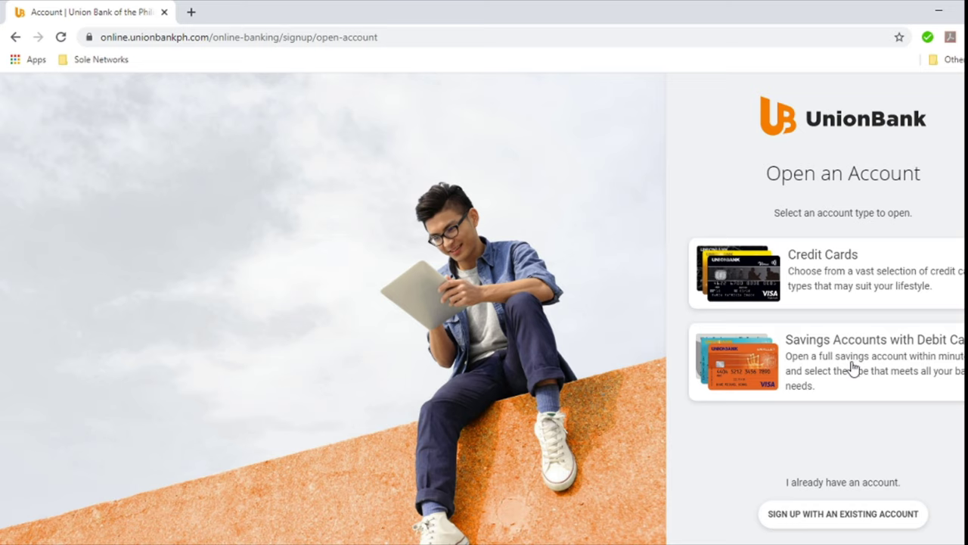
left_click(769, 361)
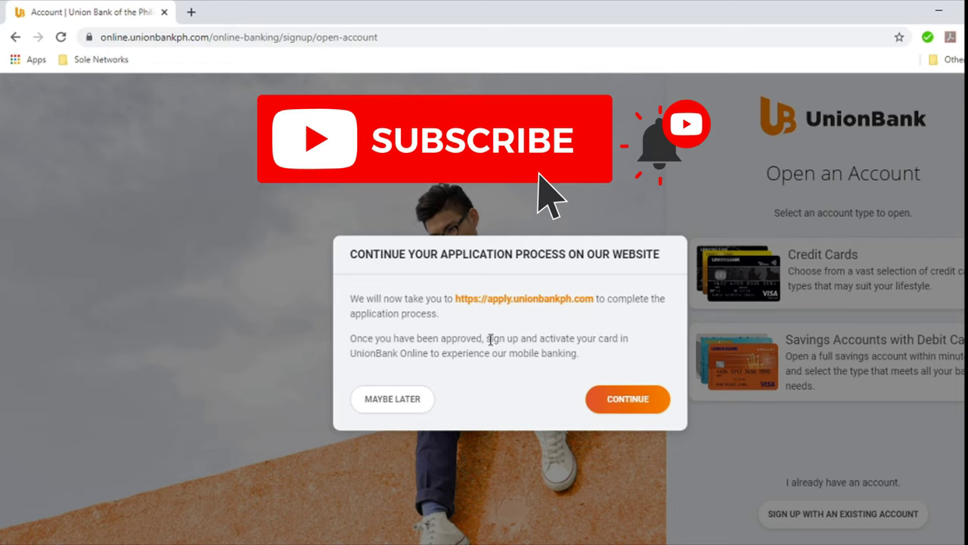
Step: Continue to apply.unionbankph.com, keep PlayEveryday Debit as the card, and bring up the Salutation choices
left_click(618, 400)
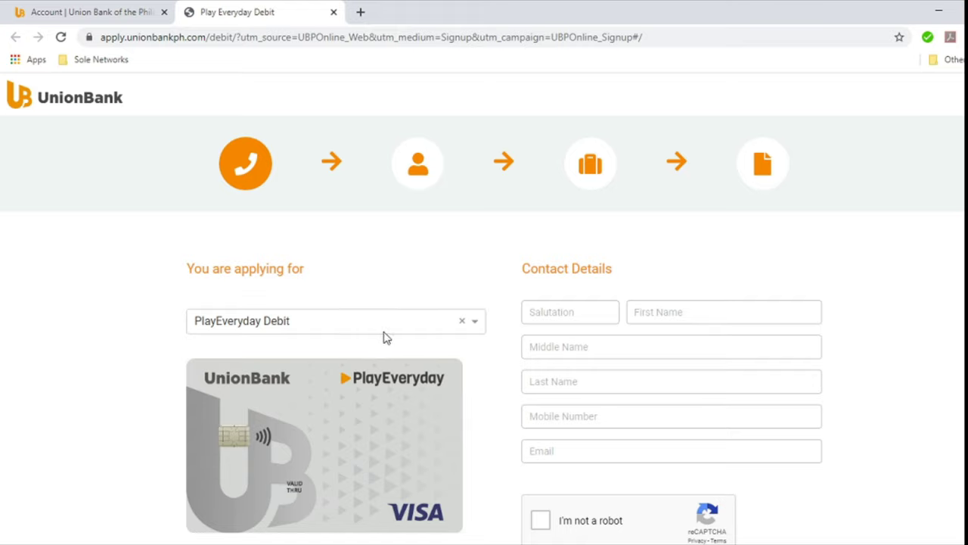
left_click(475, 327)
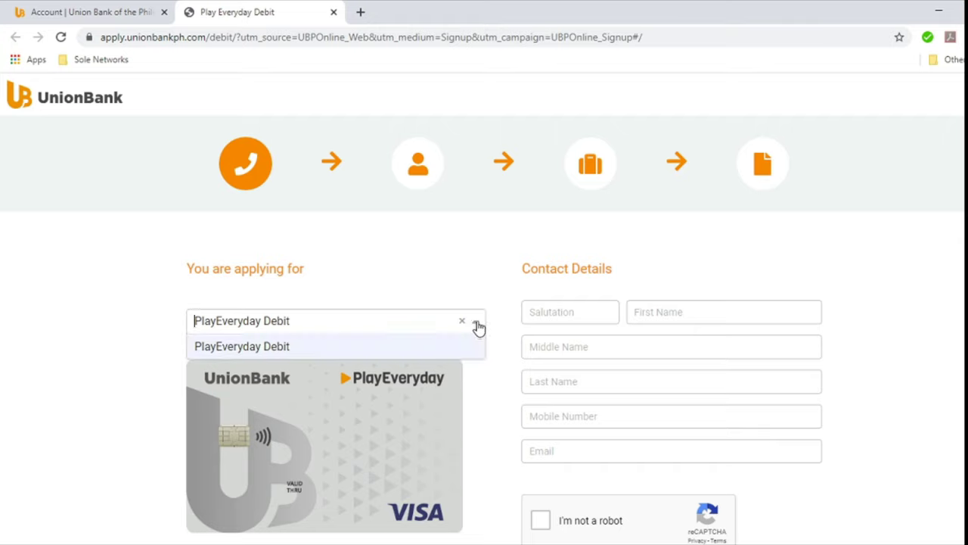
left_click(244, 283)
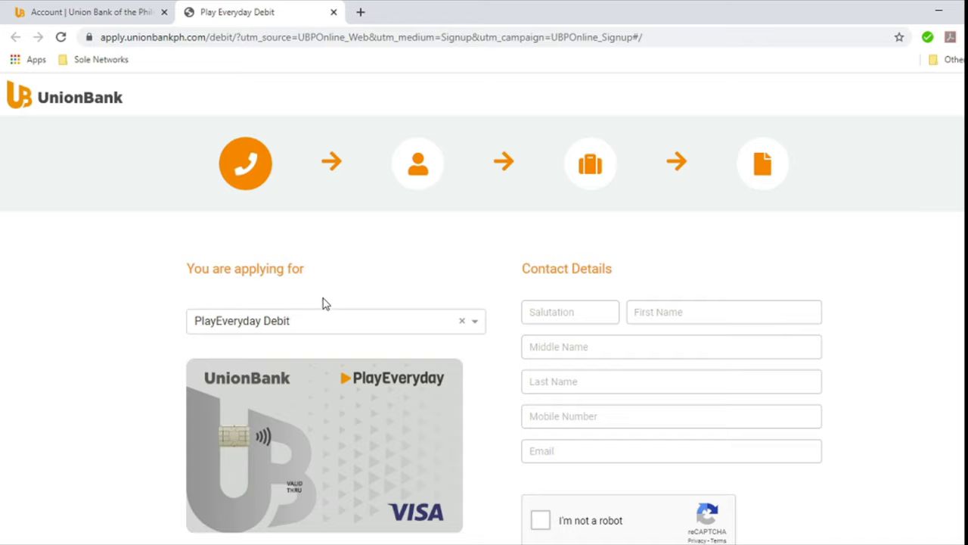
left_click(572, 316)
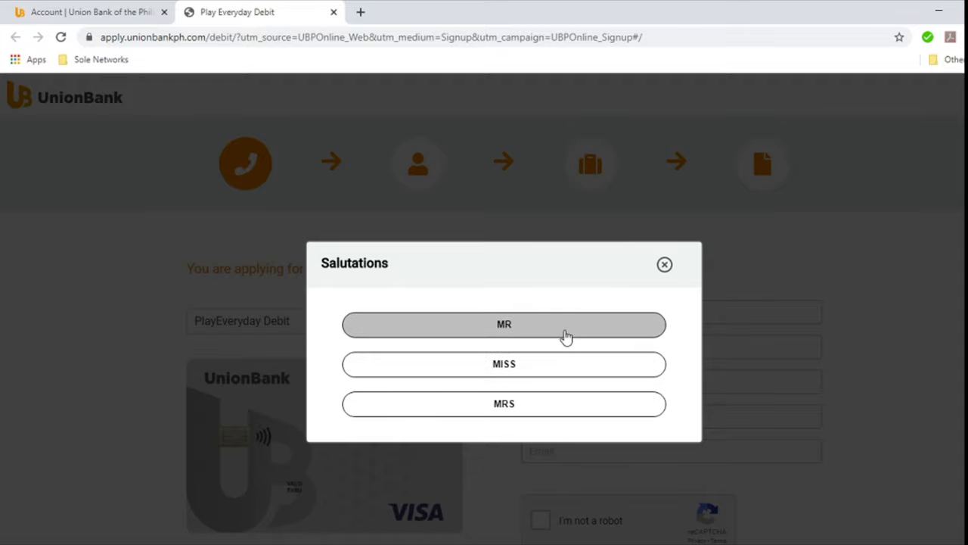
Step: Choose Mr as the salutation and enter the applicant's first, middle and last names
left_click(566, 334)
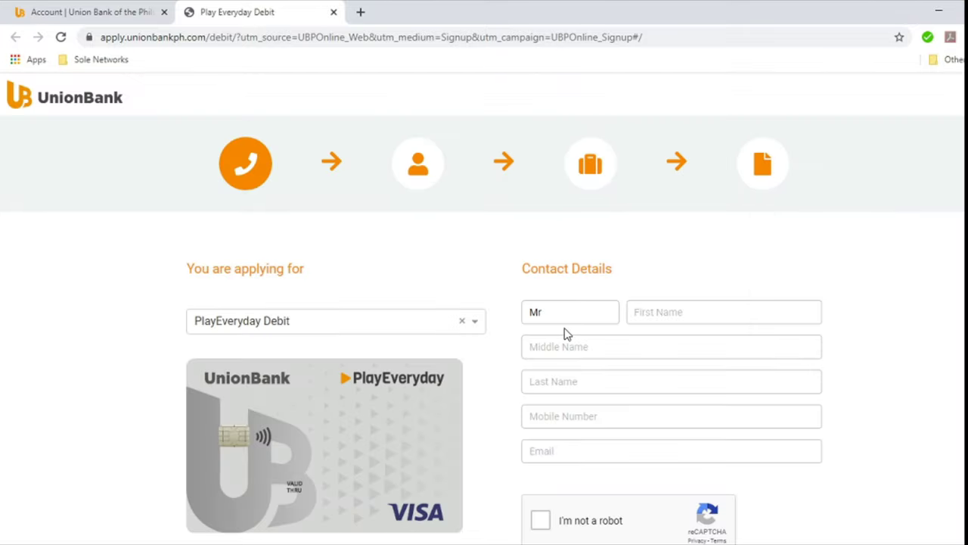
left_click(686, 316)
type("uan Dela")
key("BackSpace")
key("Tab")
type("Delaj")
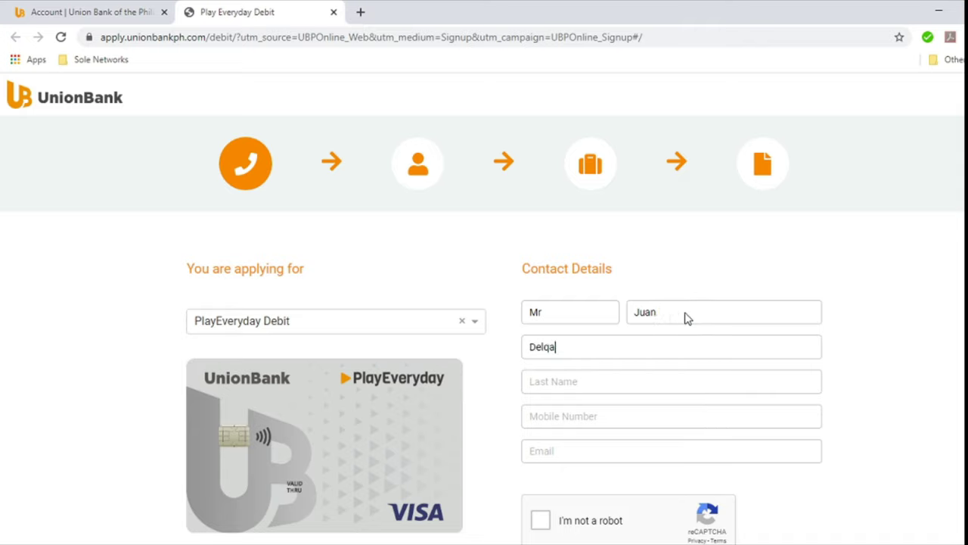
key("BackSpace")
key("Tab")
type("Cru")
Step: Enter the applicant's mobile number and e-mail address
key("Tab")
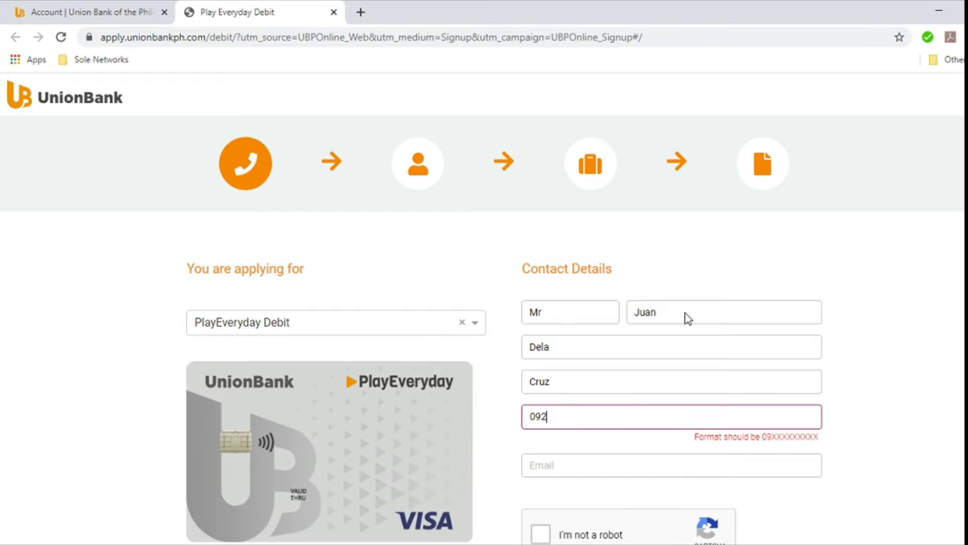
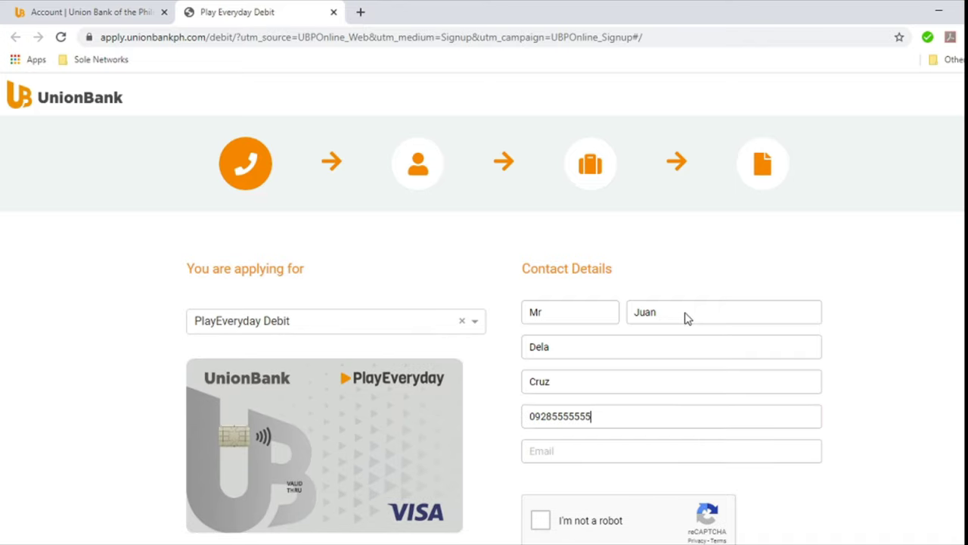
left_click(649, 458)
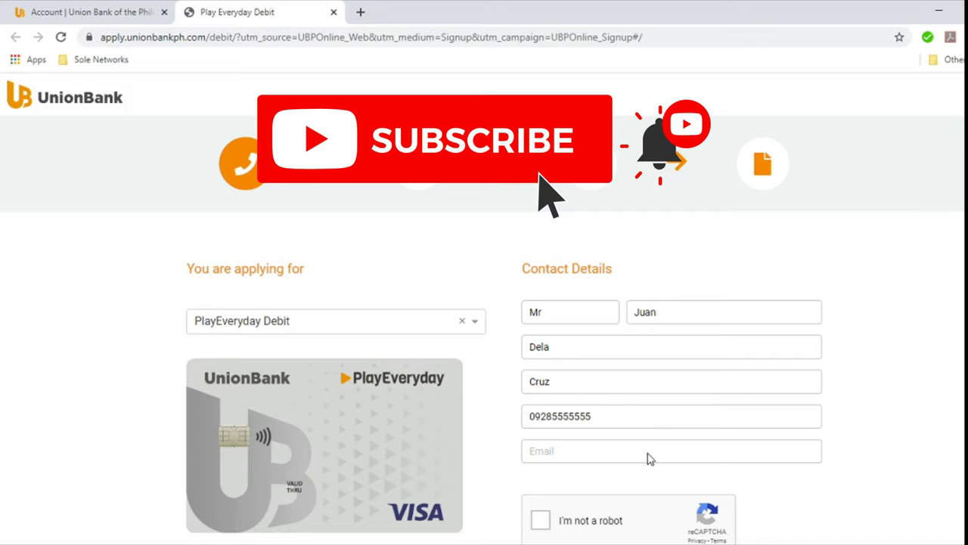
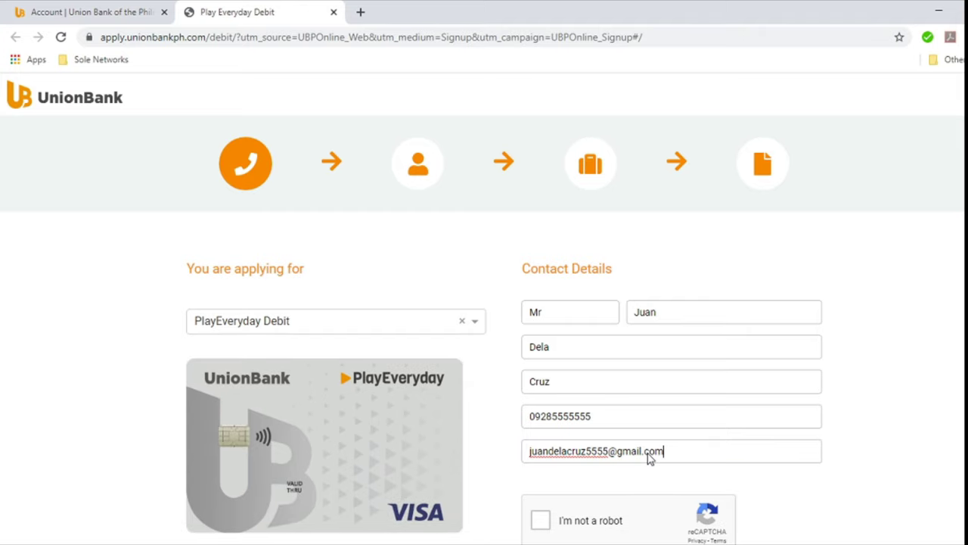
Step: Tick the 'I'm not a robot' reCAPTCHA and the Terms and Conditions box, then go Next
scroll(649, 458, "down", 1)
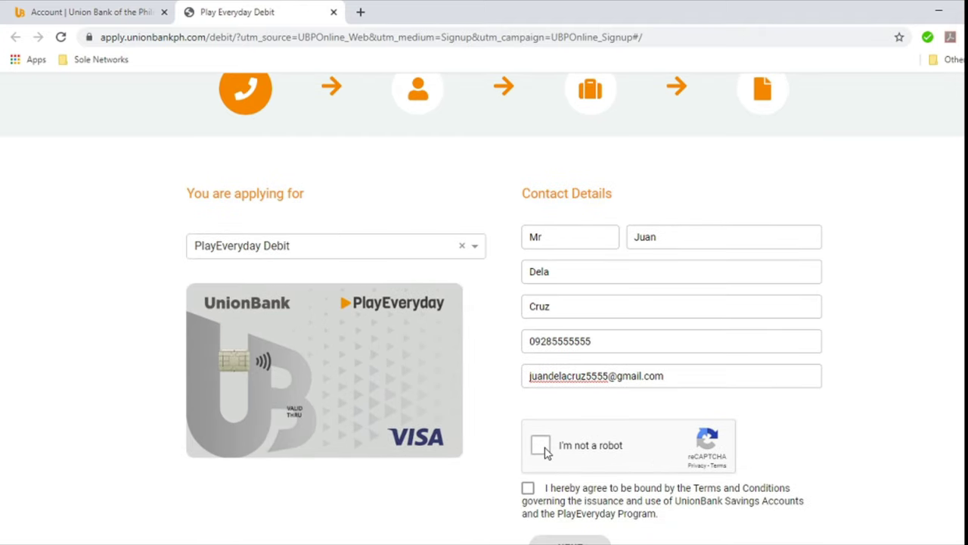
left_click(541, 447)
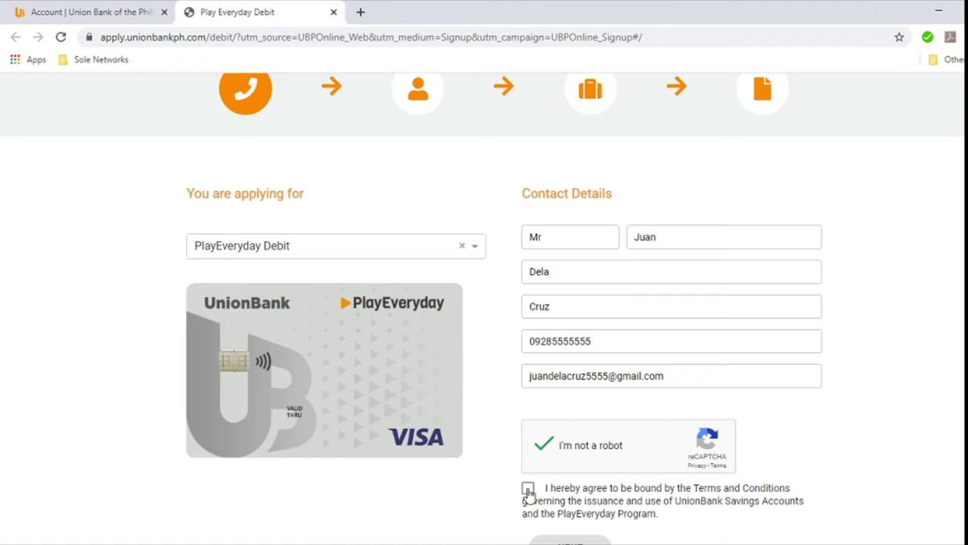
left_click(528, 489)
left_click(567, 539)
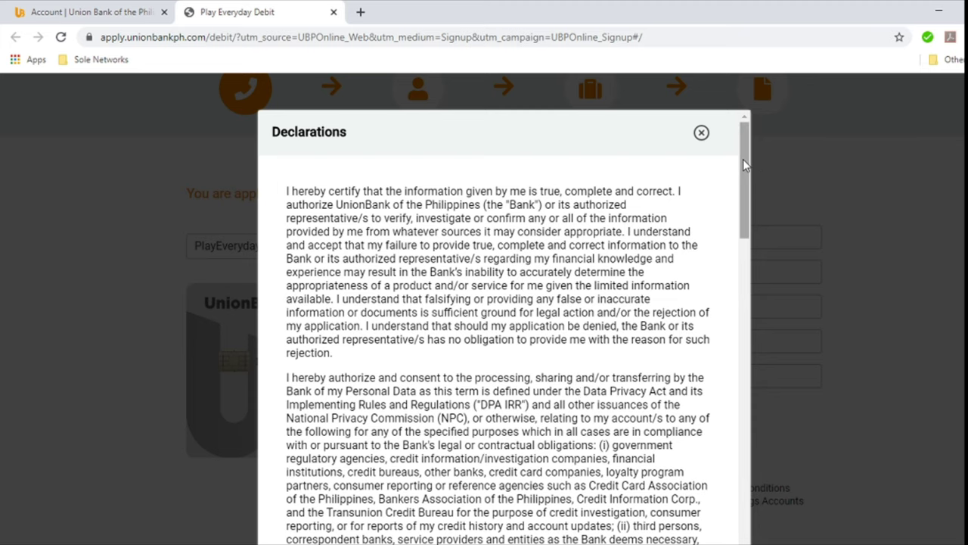
Step: Scroll through the Declarations text and accept it
left_click_drag(744, 164, 739, 542)
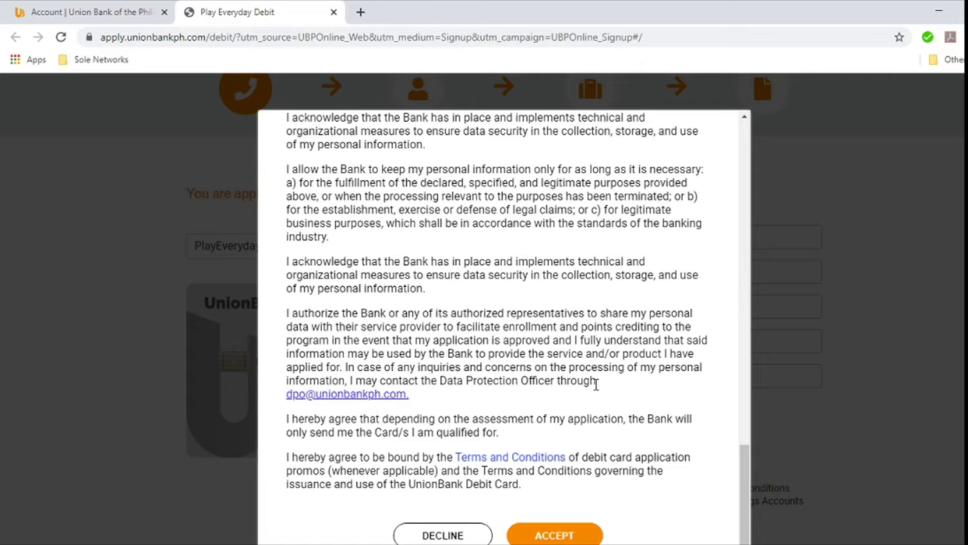
left_click(570, 535)
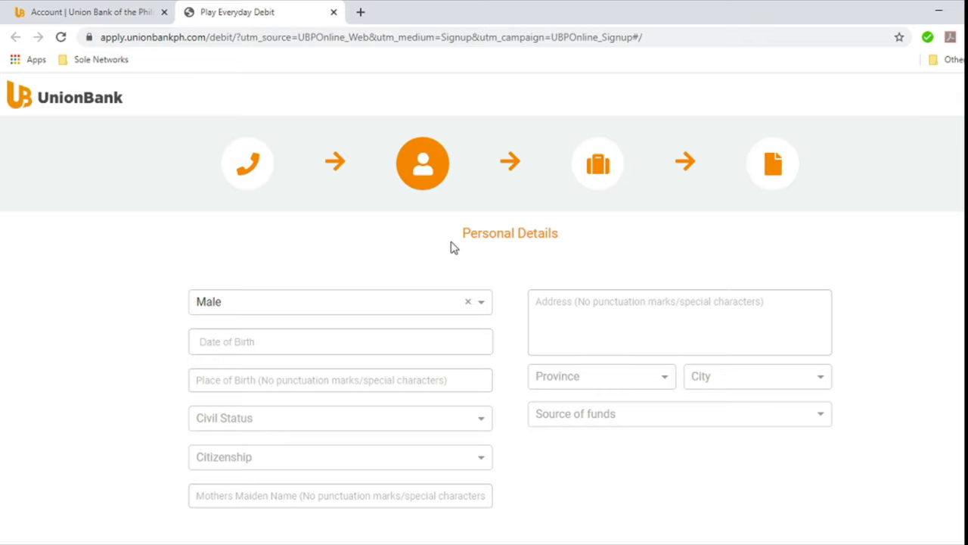
Step: Keep Male as the gender and set the date of birth to the 21st
left_click(427, 304)
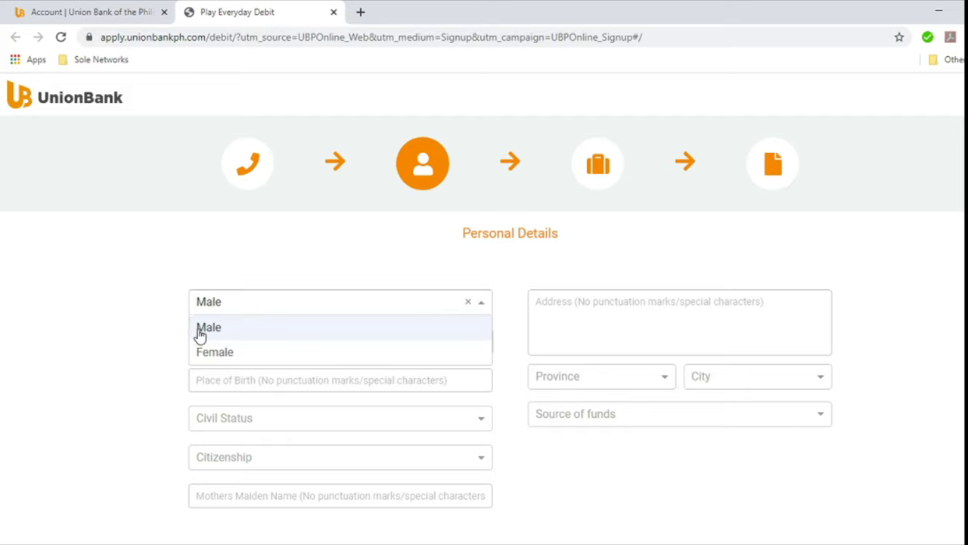
left_click(157, 348)
left_click(257, 342)
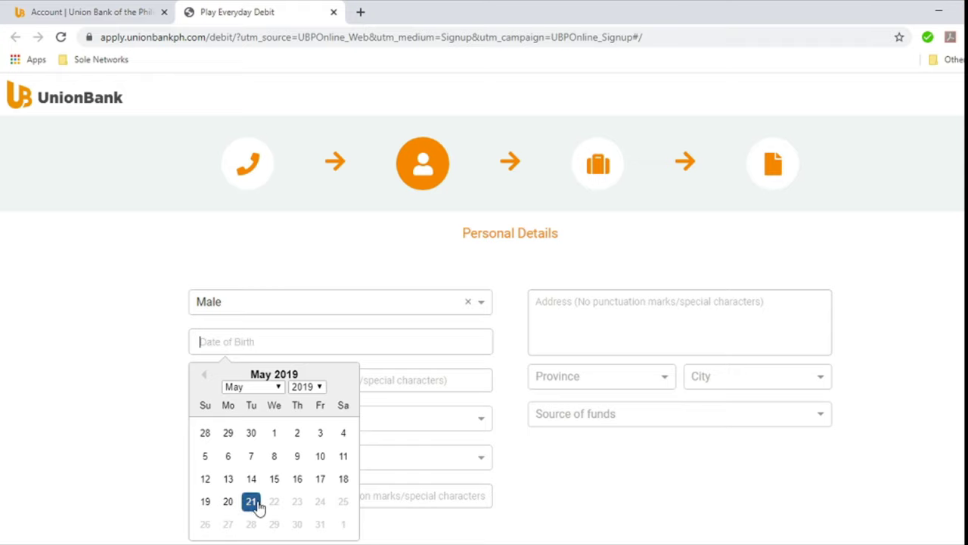
left_click(318, 388)
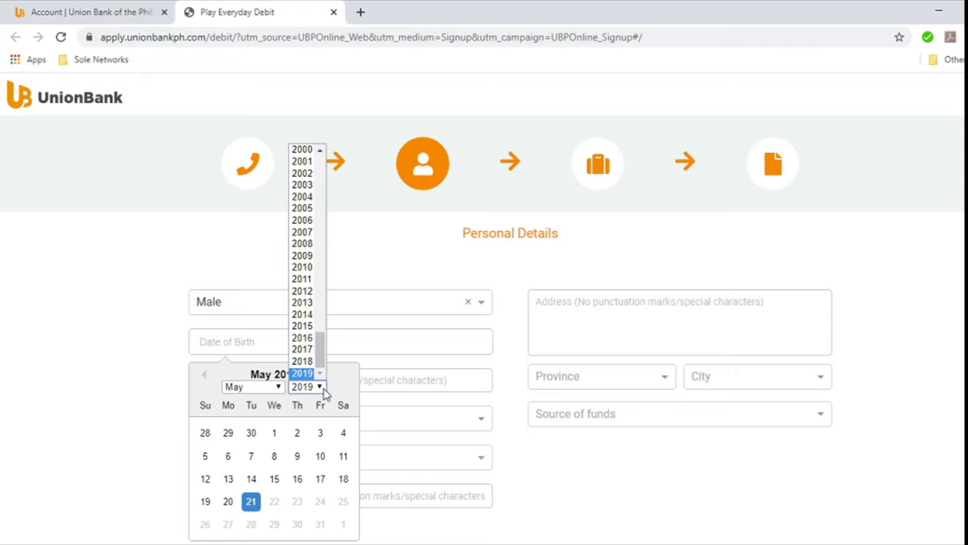
scroll(321, 318, "up", 8)
scroll(303, 276, "up", 6)
scroll(302, 335, "down", 5)
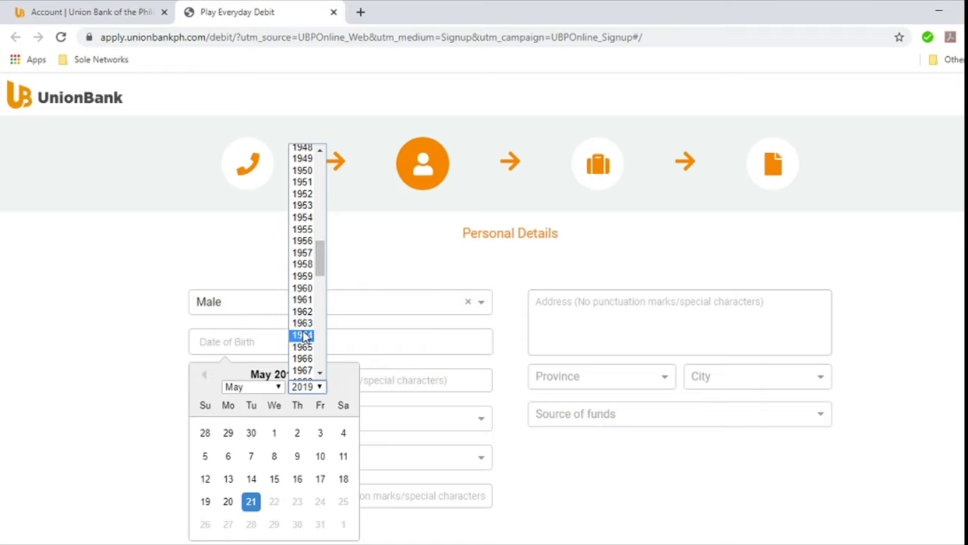
scroll(304, 287, "up", 9)
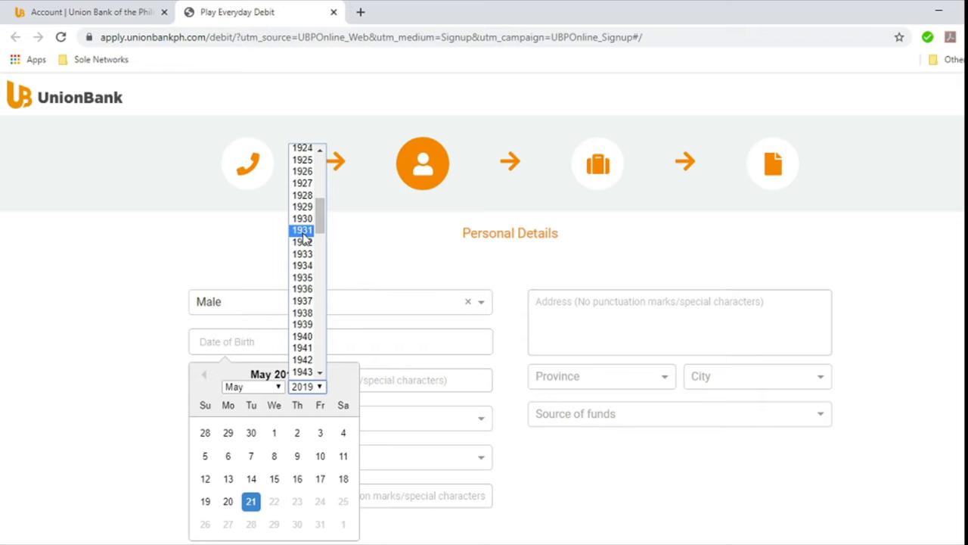
scroll(301, 277, "down", 4)
left_click(304, 359)
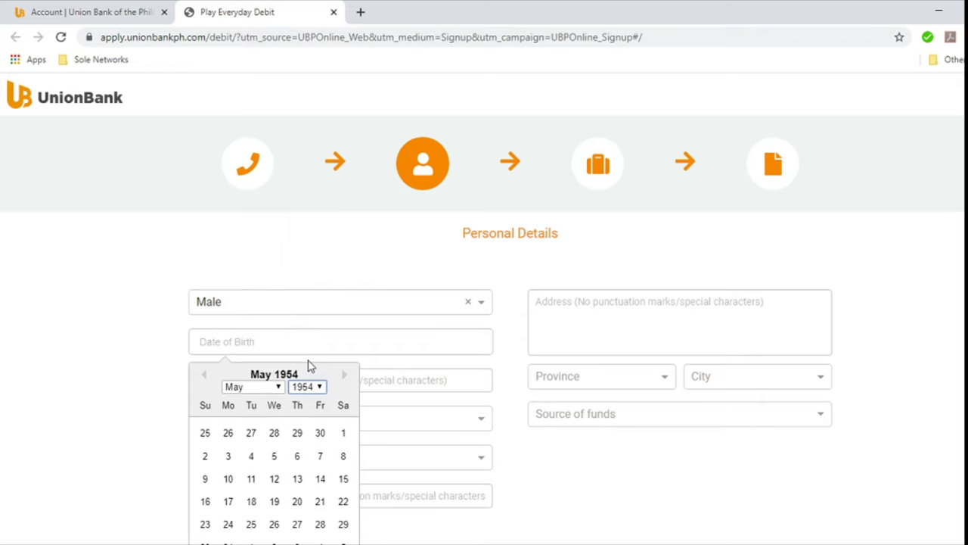
left_click(130, 376)
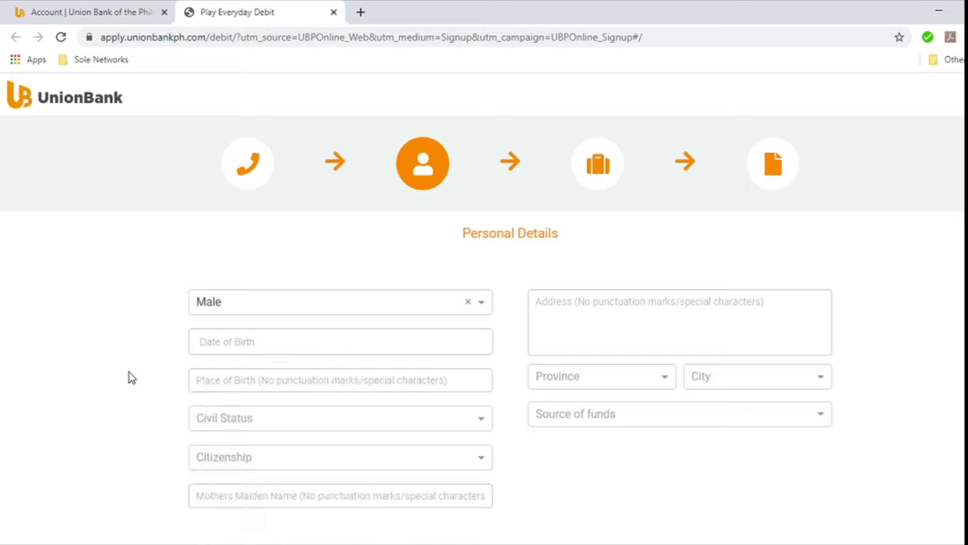
left_click(279, 353)
left_click(252, 504)
Step: Enter Makati City as birthplace, civil status Single, and FILIPINO citizenship
type("Makati City")
key("Tab")
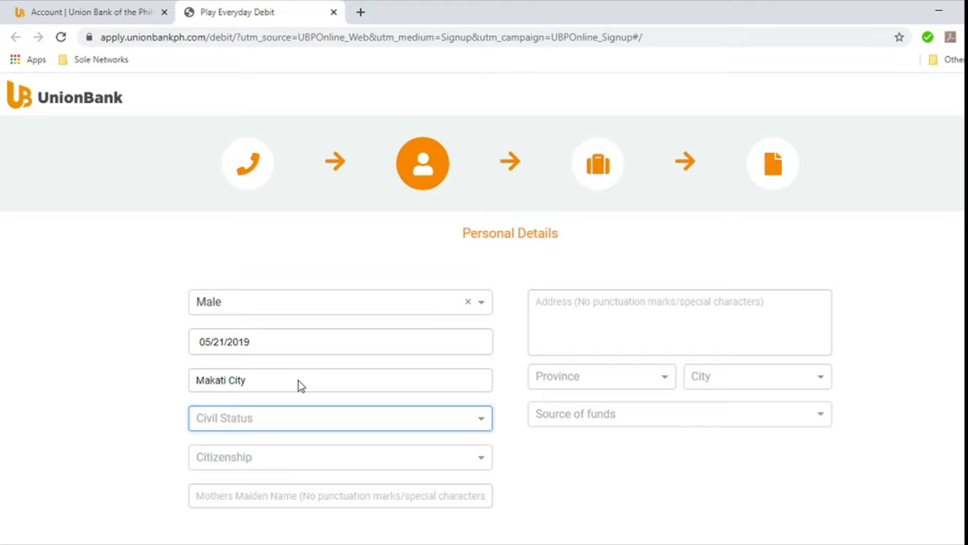
left_click(387, 428)
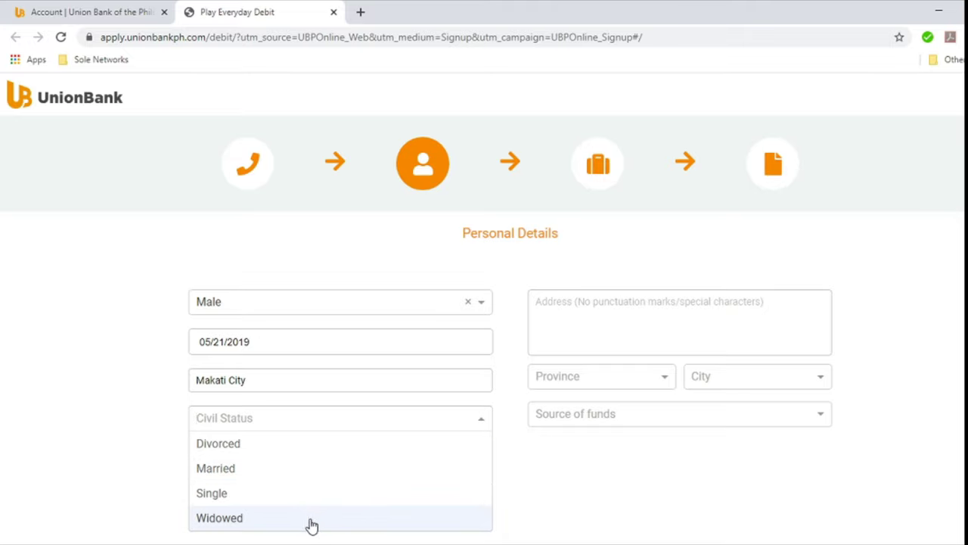
left_click(274, 499)
left_click(373, 463)
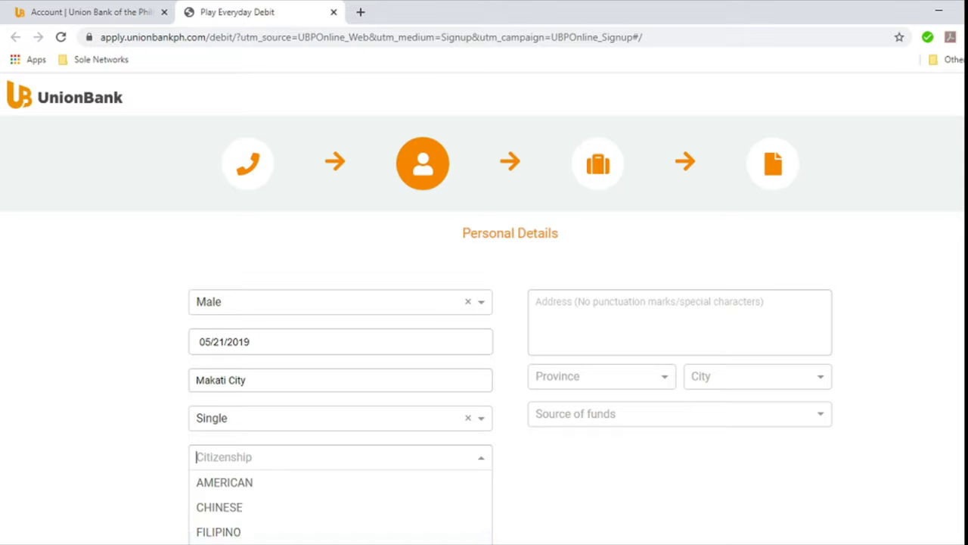
left_click(253, 534)
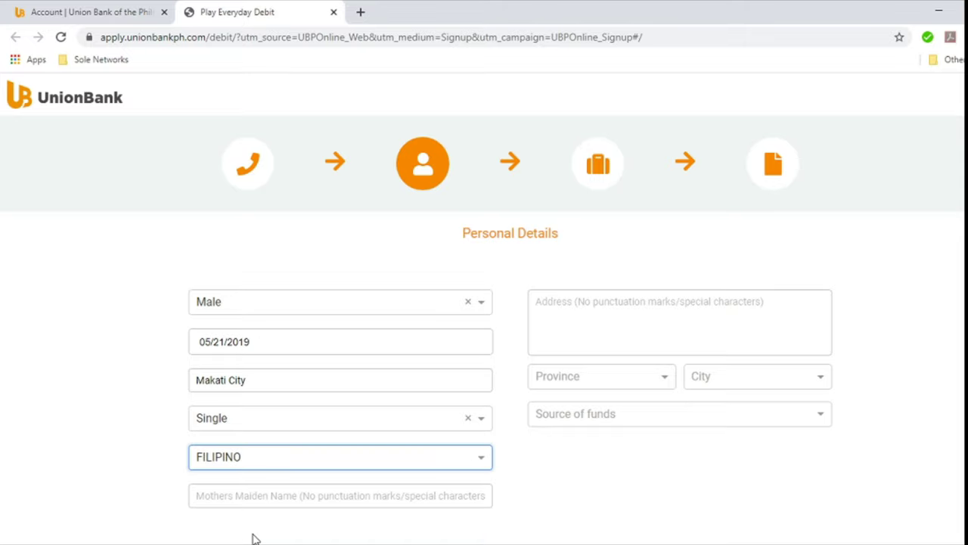
Step: Type the mother's maiden name, correcting typos along the way
left_click(356, 500)
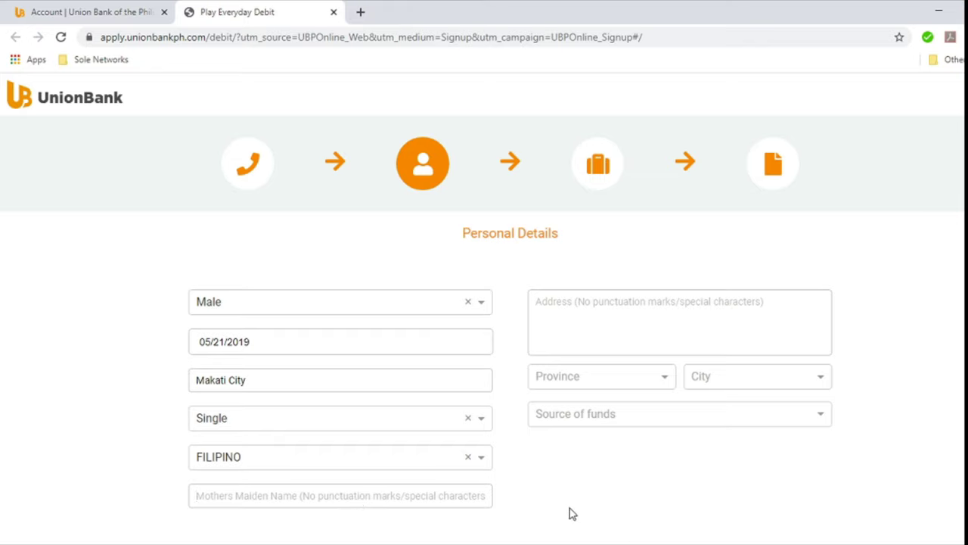
type("JUa")
type("ua")
key("BackSpace")
type("bs")
key("BackSpace")
type("na Cruz")
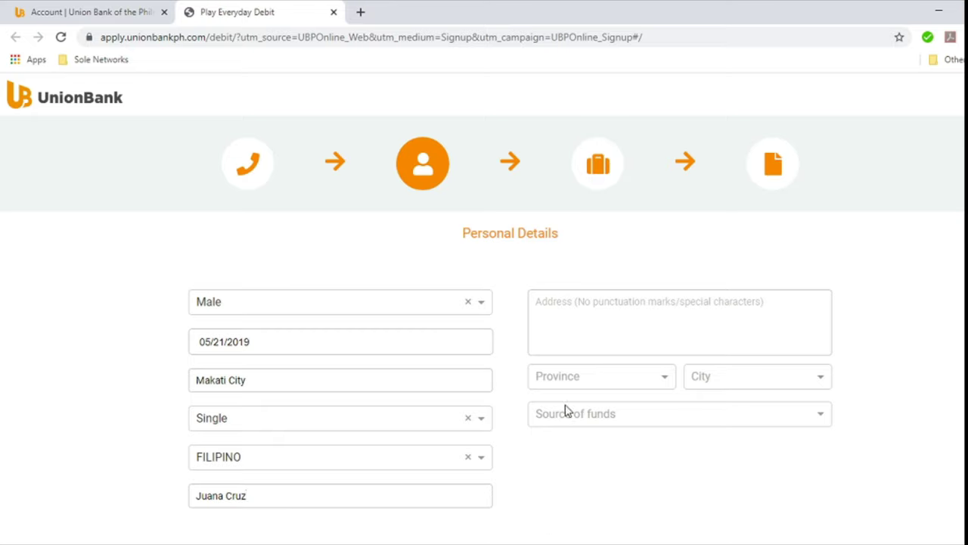
Step: Enter the home address and set the province to METRO MANILA and city to MANILA
left_click(595, 308)
type("5555")
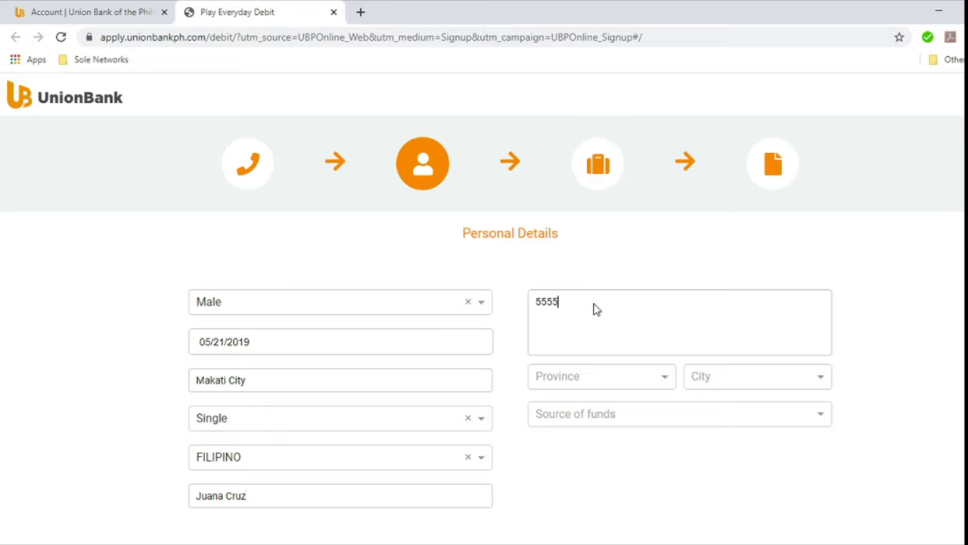
type("Evergreen Terrace")
left_click(650, 372)
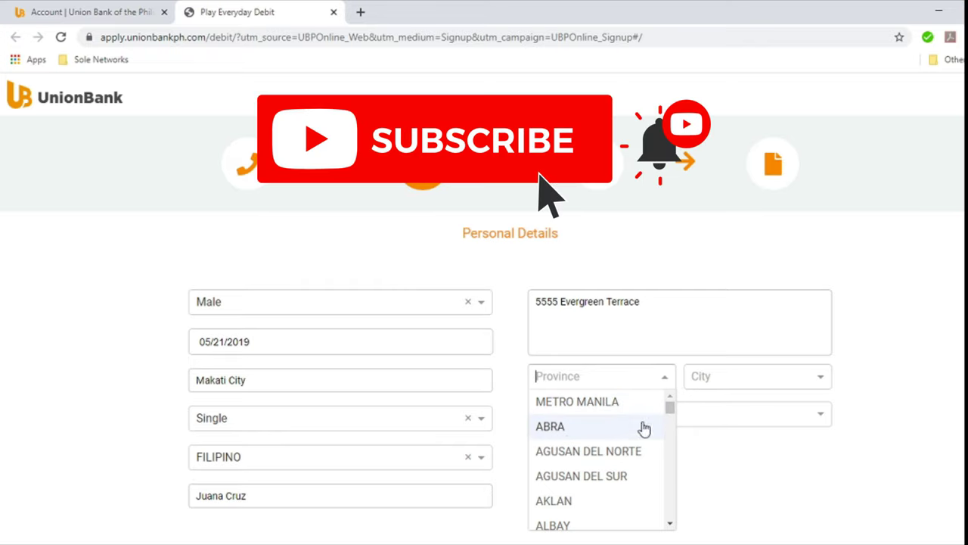
left_click_drag(673, 406, 671, 406)
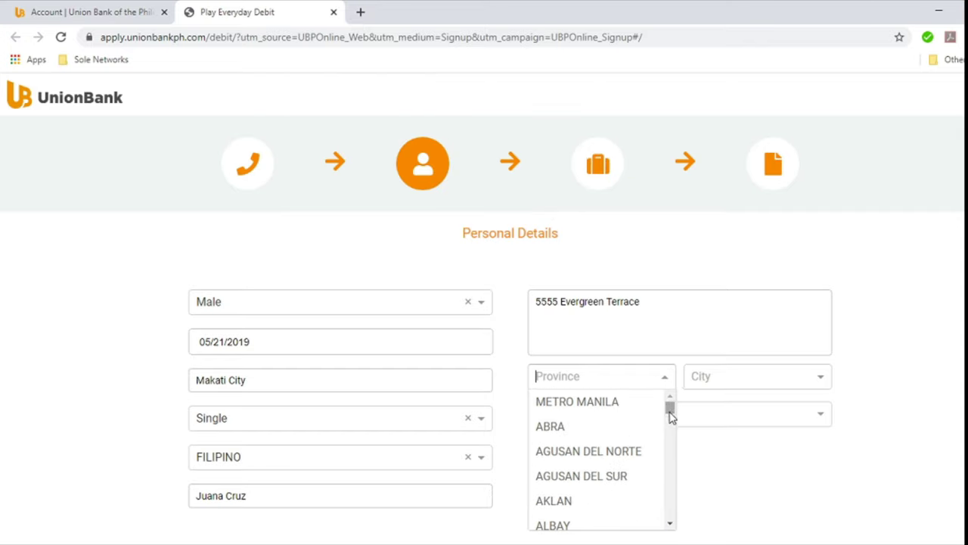
left_click(615, 408)
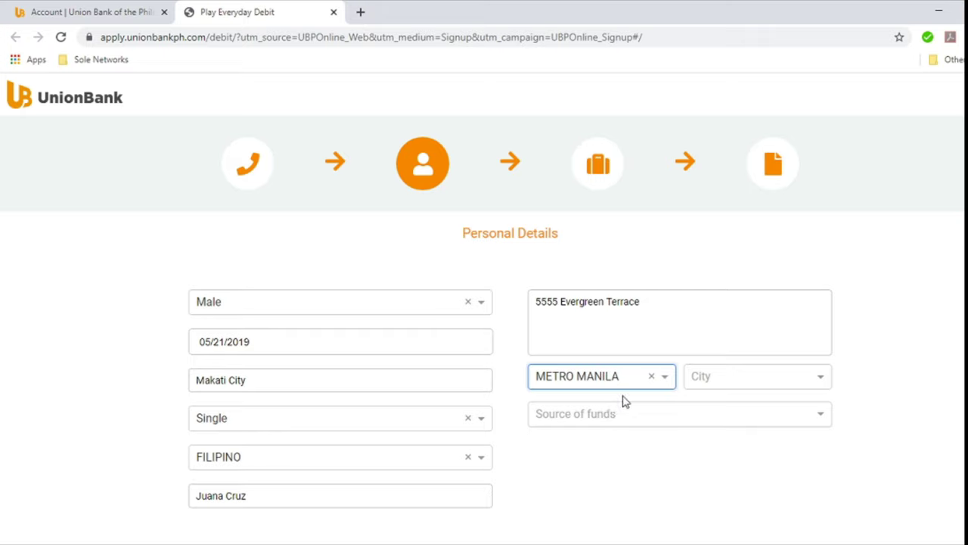
left_click(759, 376)
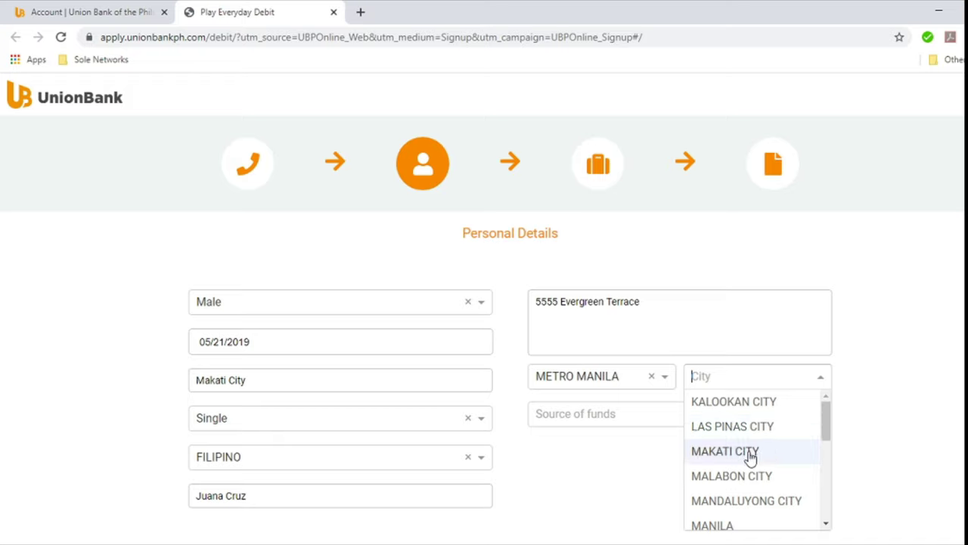
left_click_drag(823, 426, 824, 456)
left_click(721, 413)
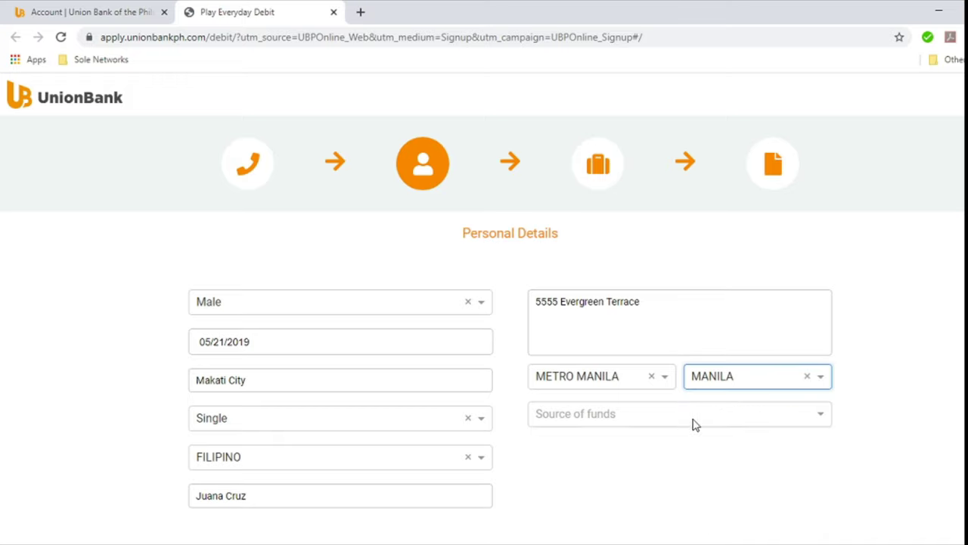
Step: Choose Personal Savings as the source of funds
left_click(690, 415)
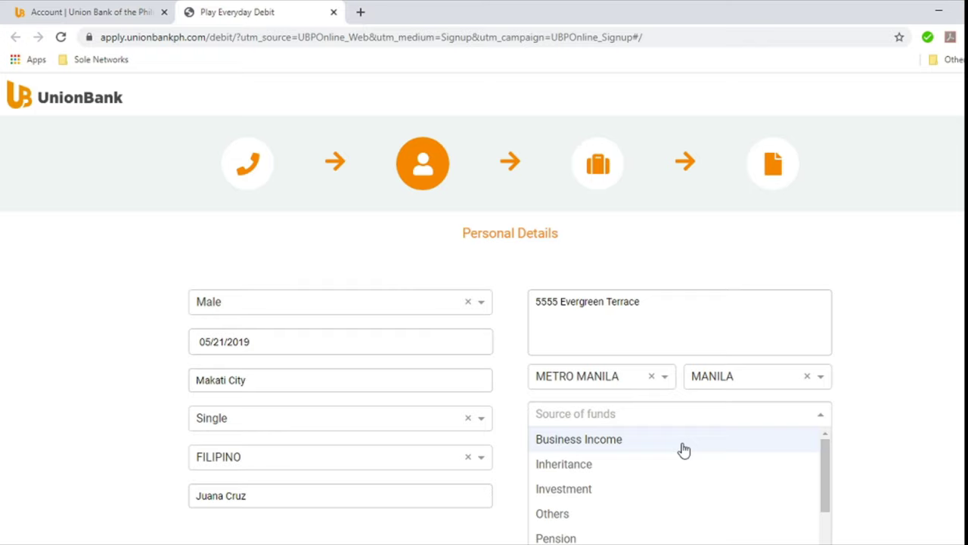
left_click_drag(828, 464, 827, 516)
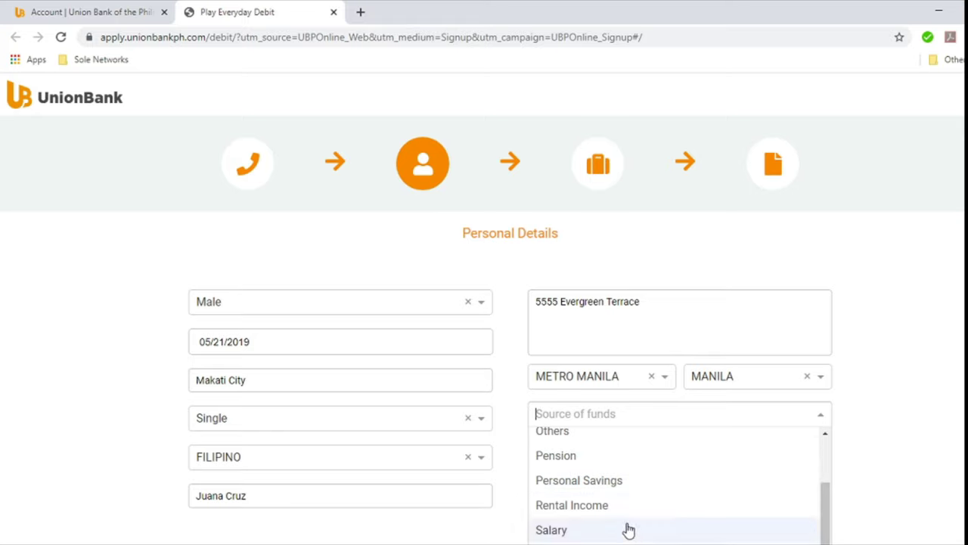
left_click(622, 484)
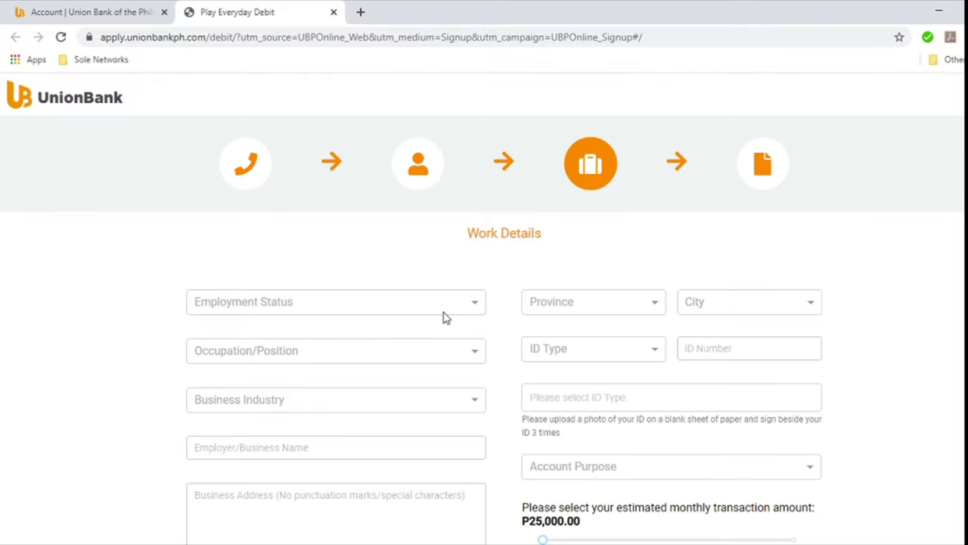
Step: Set the employment status to Self-Employed
left_click(451, 301)
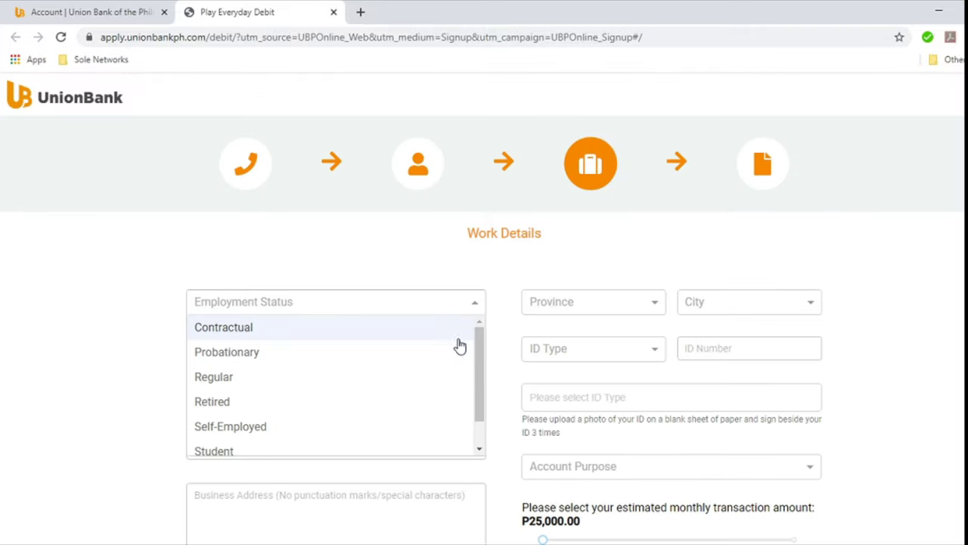
left_click_drag(479, 361, 482, 388)
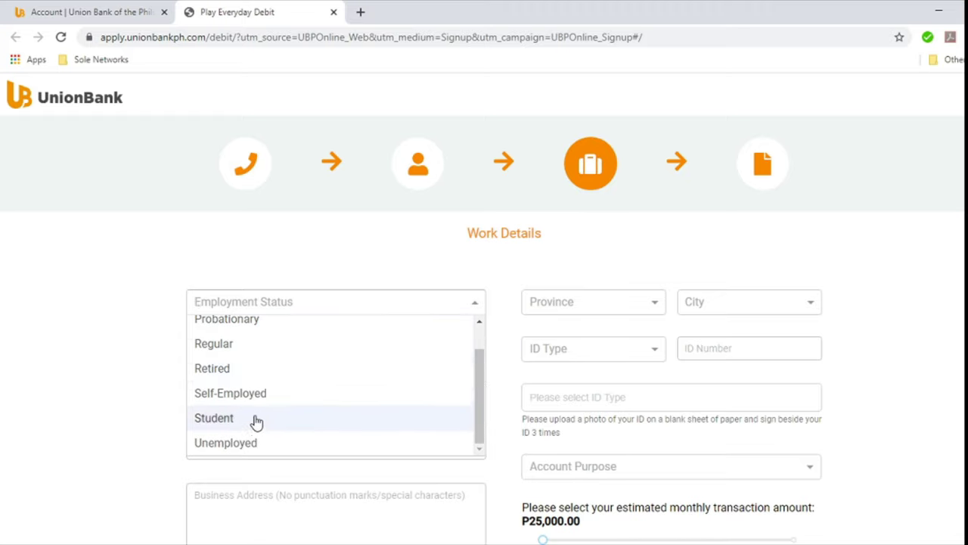
scroll(294, 393, "up", 1)
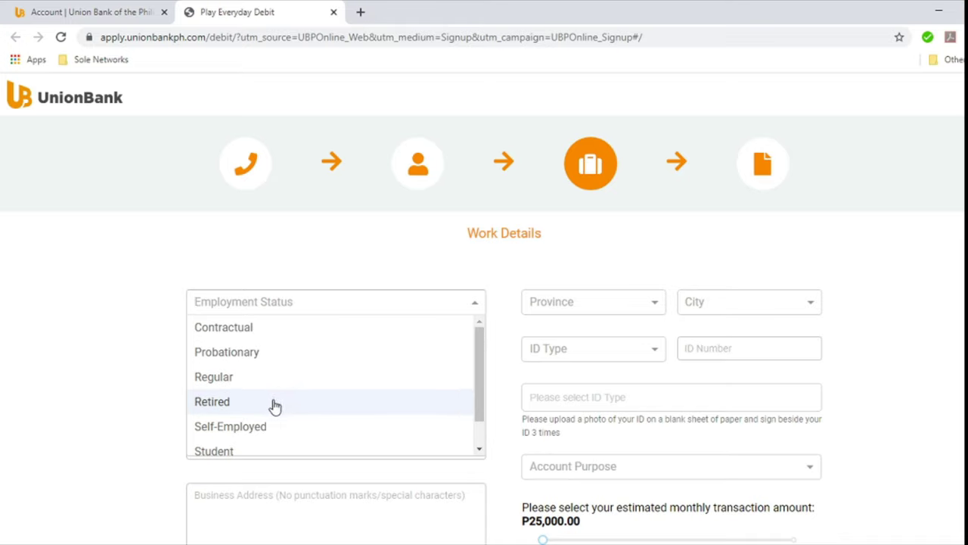
left_click(244, 426)
Step: Select CONSULTANT as the occupation/position
left_click(328, 353)
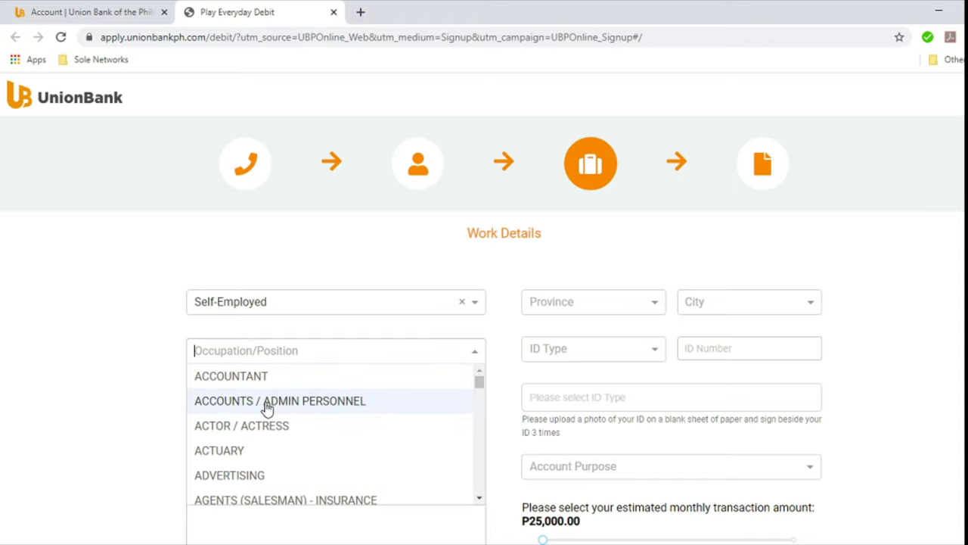
left_click_drag(480, 384, 470, 403)
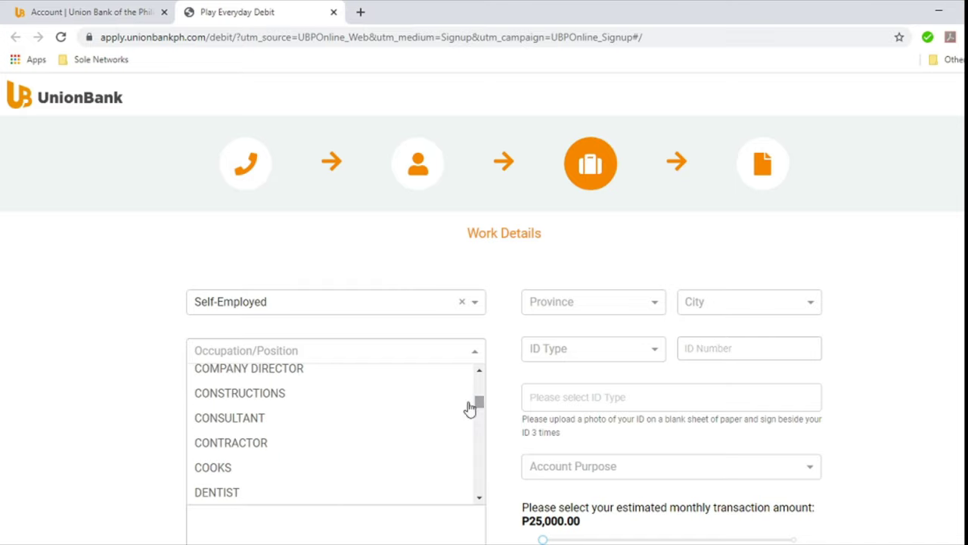
left_click(255, 426)
left_click(135, 411)
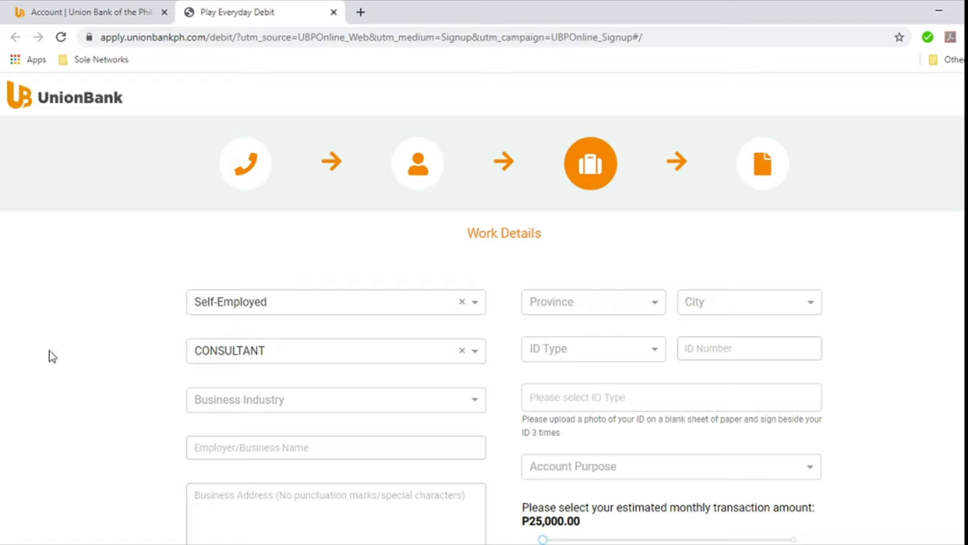
Step: Set the Business Industry to Financial Institutions
scroll(75, 393, "down", 1)
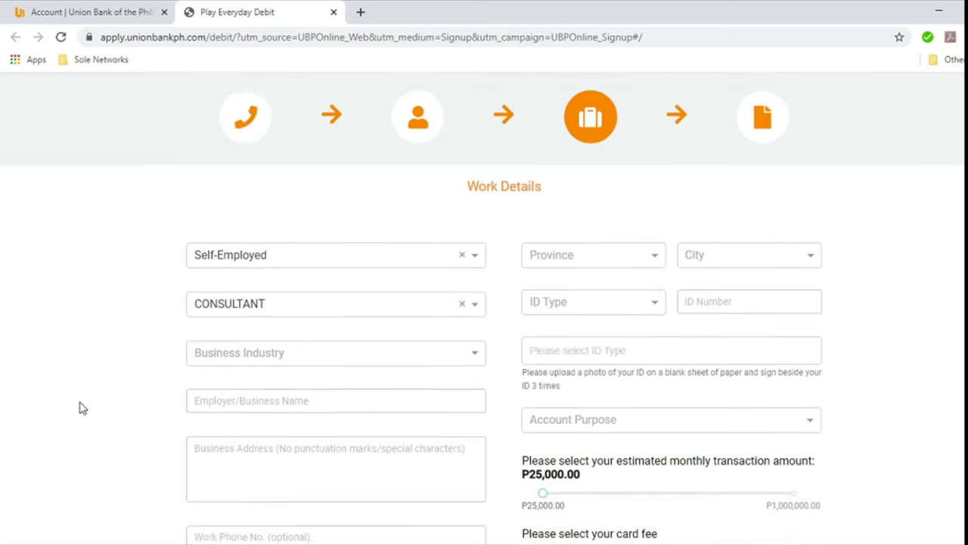
left_click(214, 330)
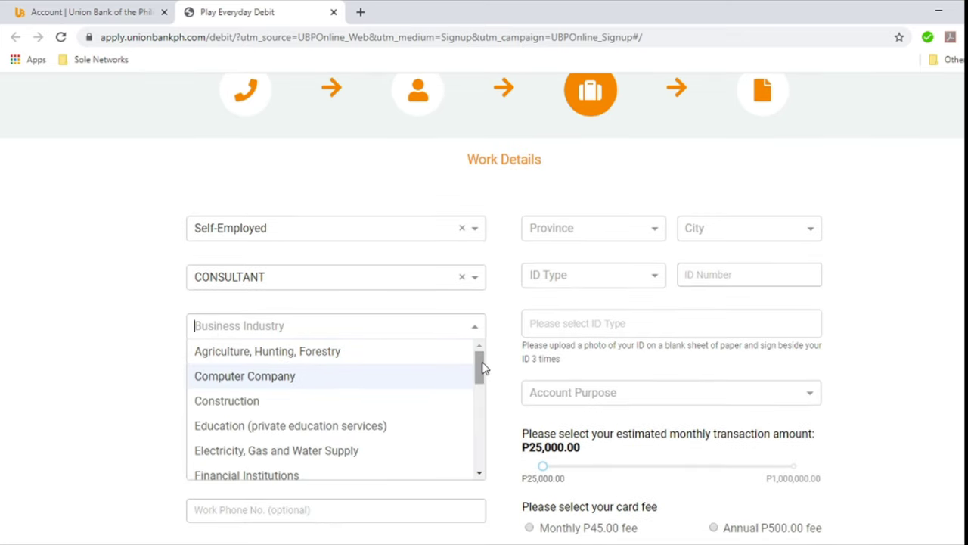
left_click_drag(482, 368, 482, 391)
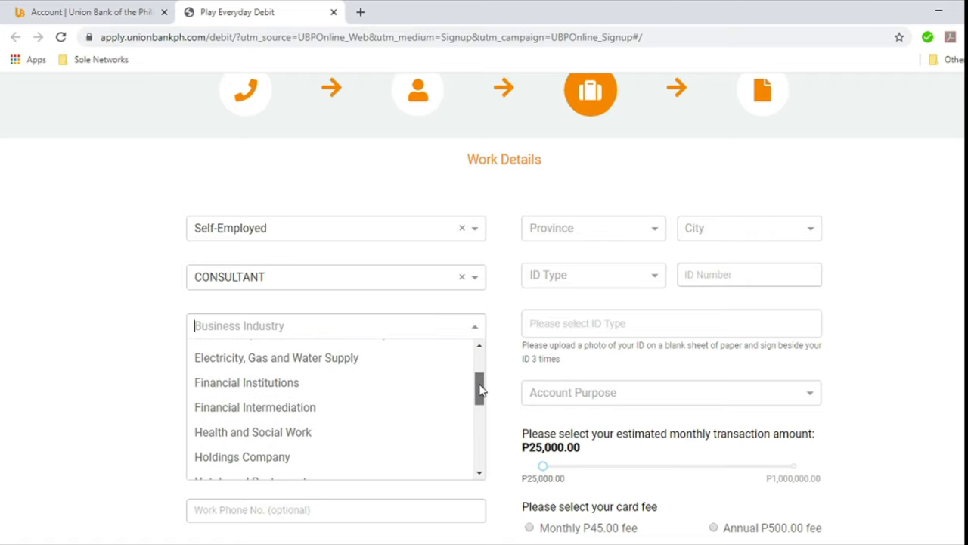
left_click(286, 382)
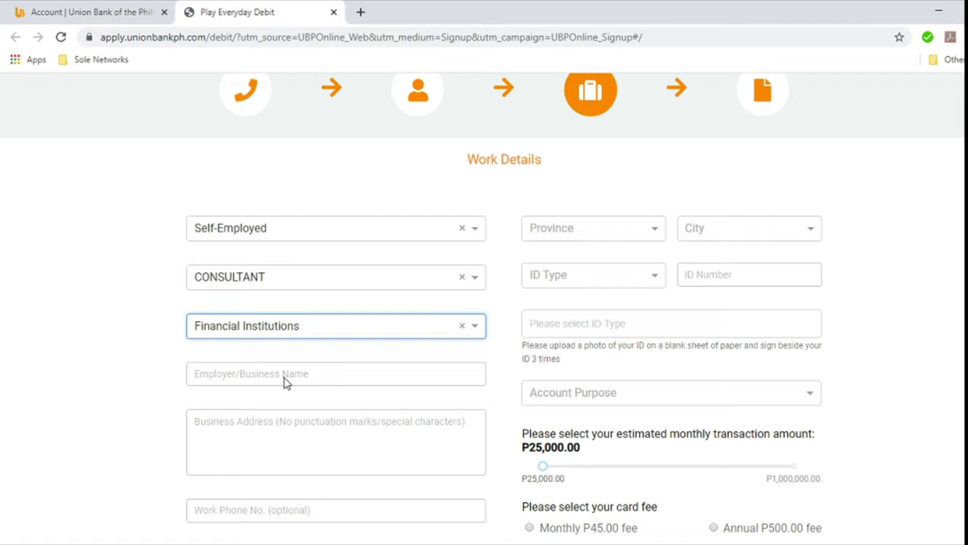
Step: Enter employer 'ABC DEF Company LLC', address '5555 Evergreen Terrace' and work phone 095555555
left_click(285, 382)
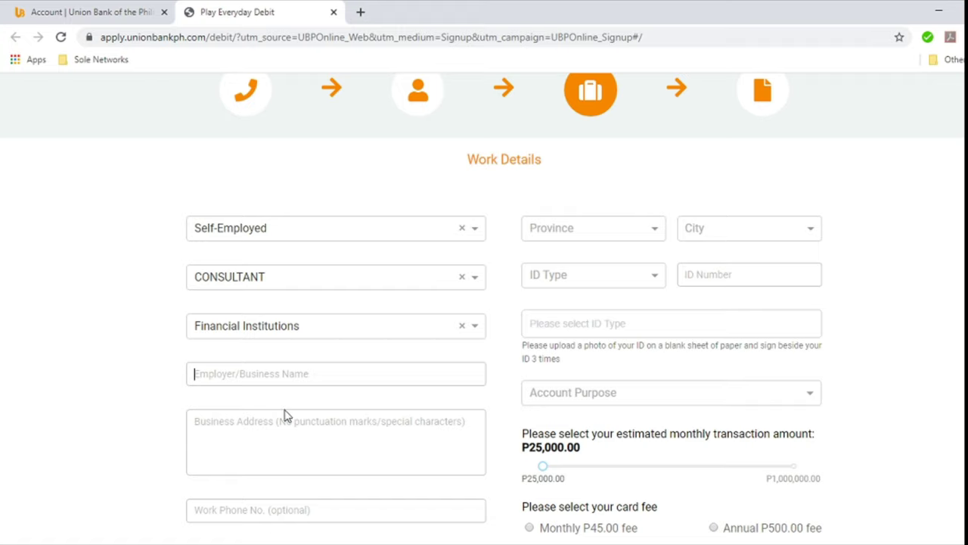
type("ABC")
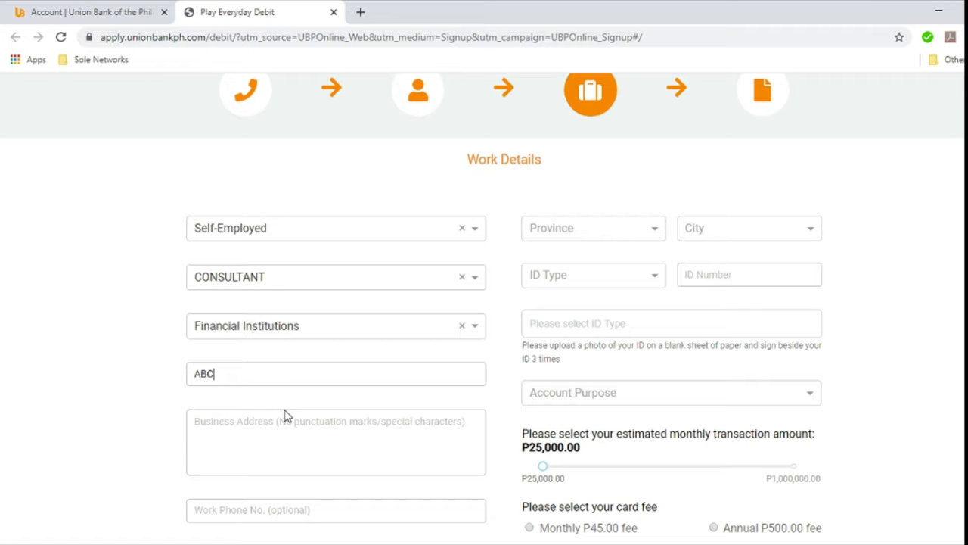
type(" DEF Company LLC")
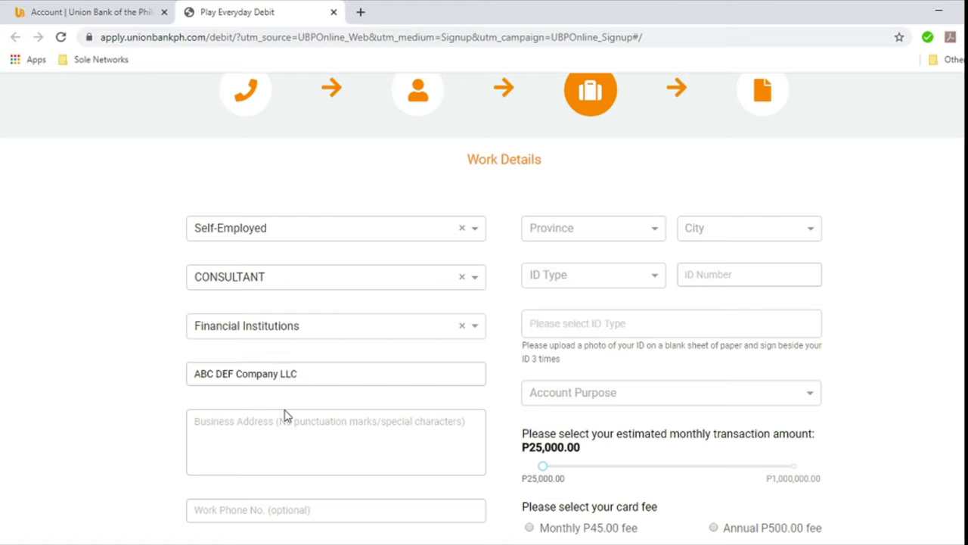
left_click(284, 415)
type("5555")
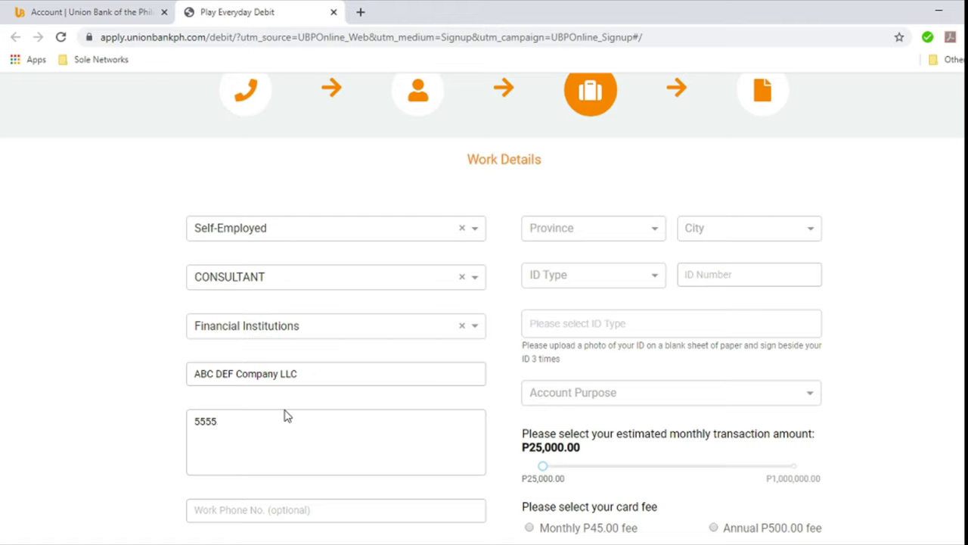
type(" Ever")
type("green Ter")
type("race")
type("09")
type("555")
type("55")
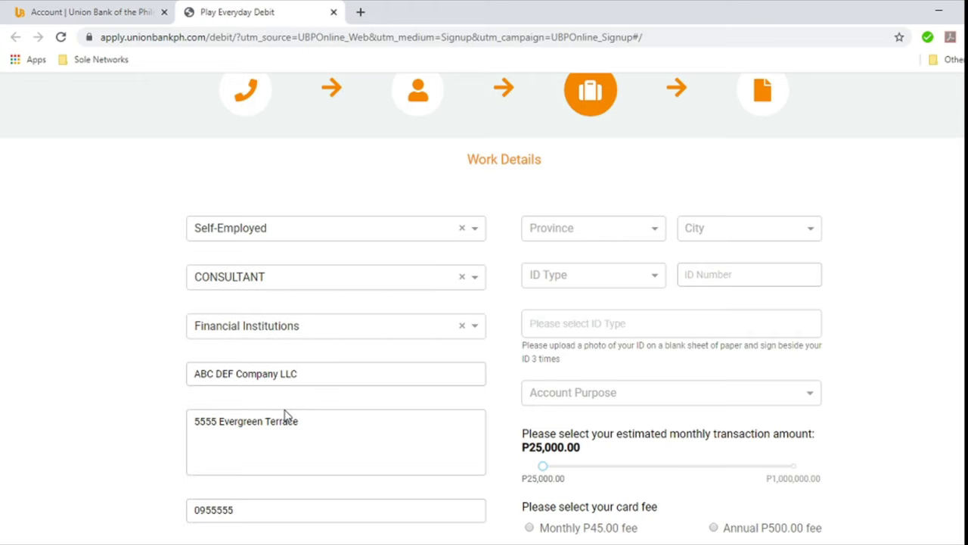
type("55")
Step: Select BATANGAS as the work address province
left_click(607, 233)
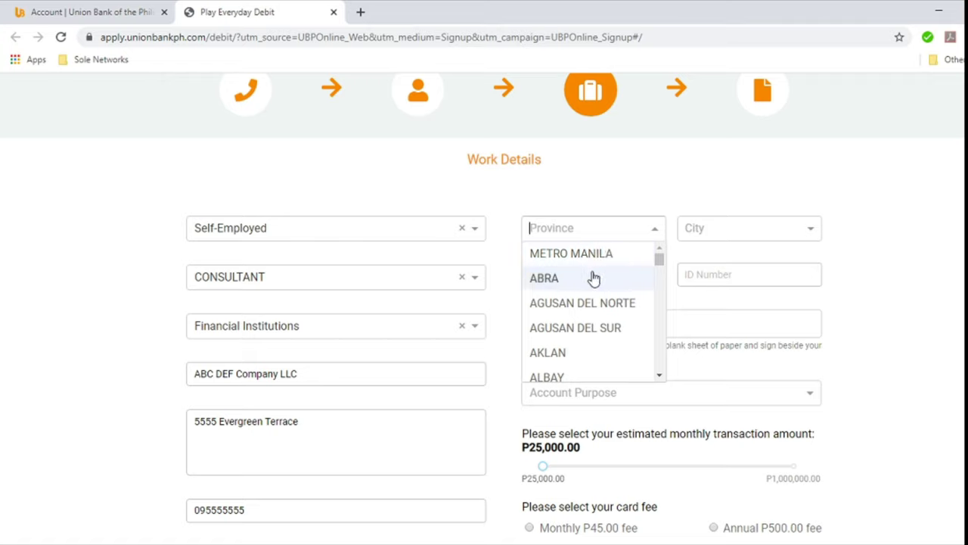
scroll(590, 275, "down", 1)
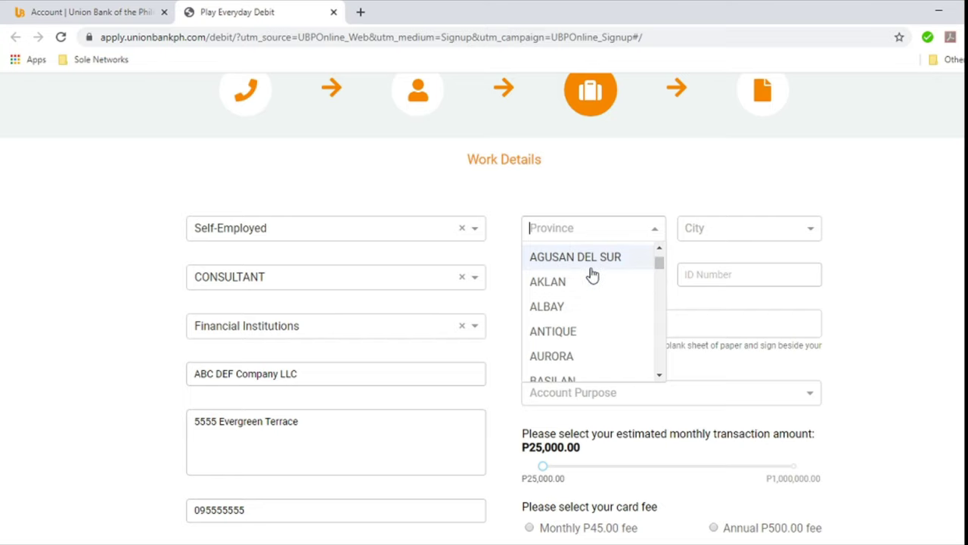
scroll(591, 287, "down", 1)
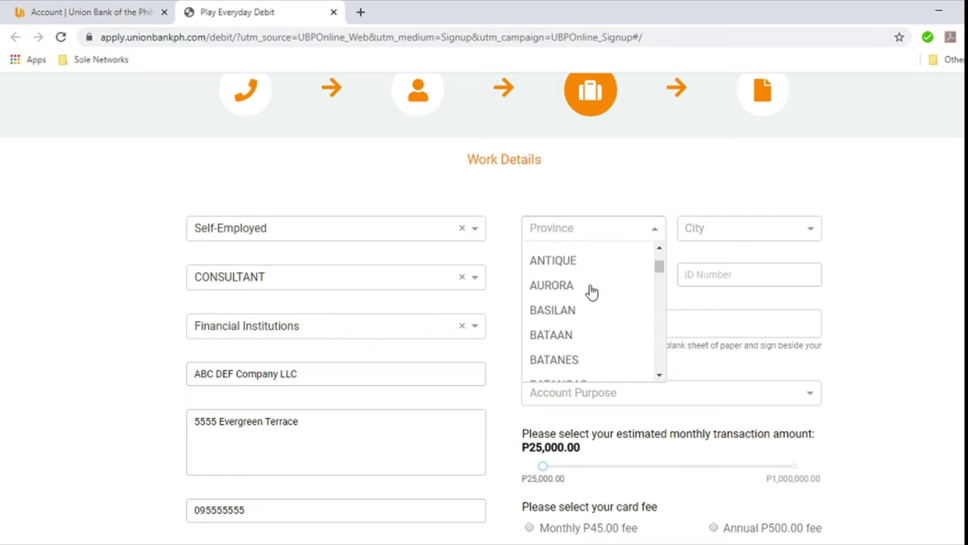
scroll(588, 292, "down", 1)
left_click(579, 318)
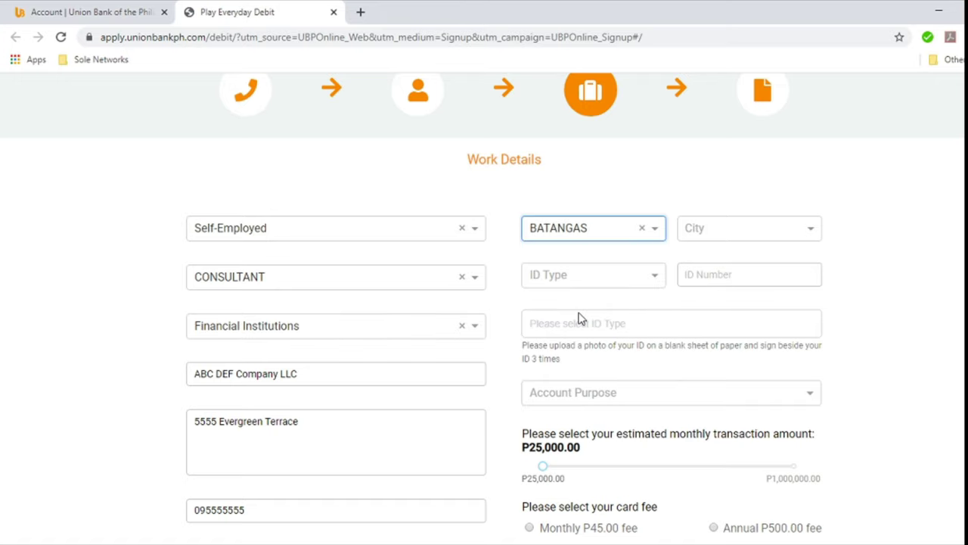
Step: Select LAUREL from the Batangas city list
left_click(765, 229)
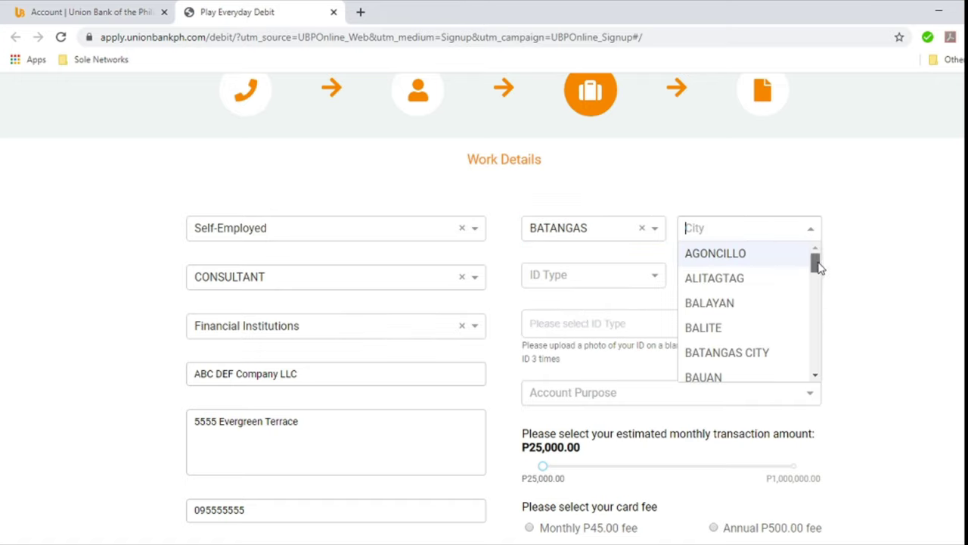
scroll(819, 266, "down", 2)
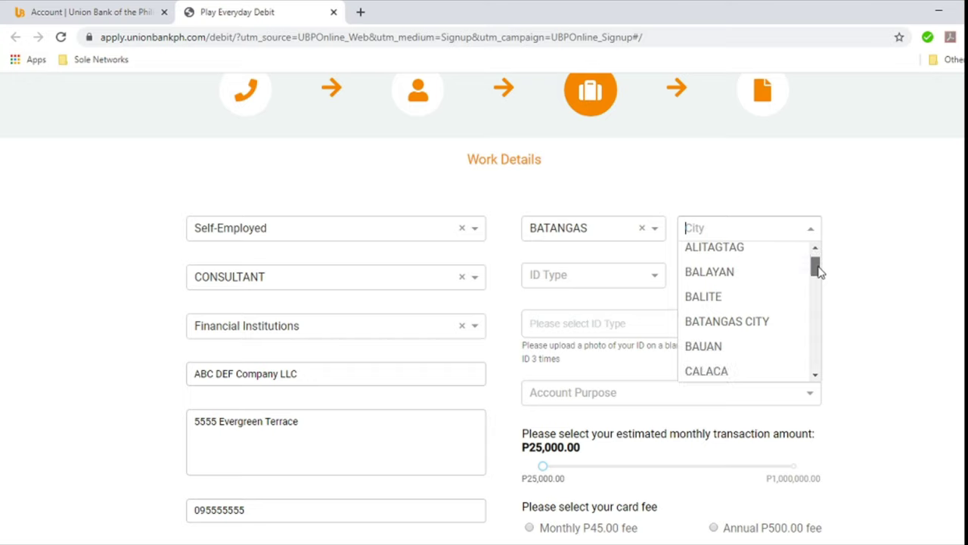
scroll(741, 321, "down", 4)
scroll(740, 318, "down", 2)
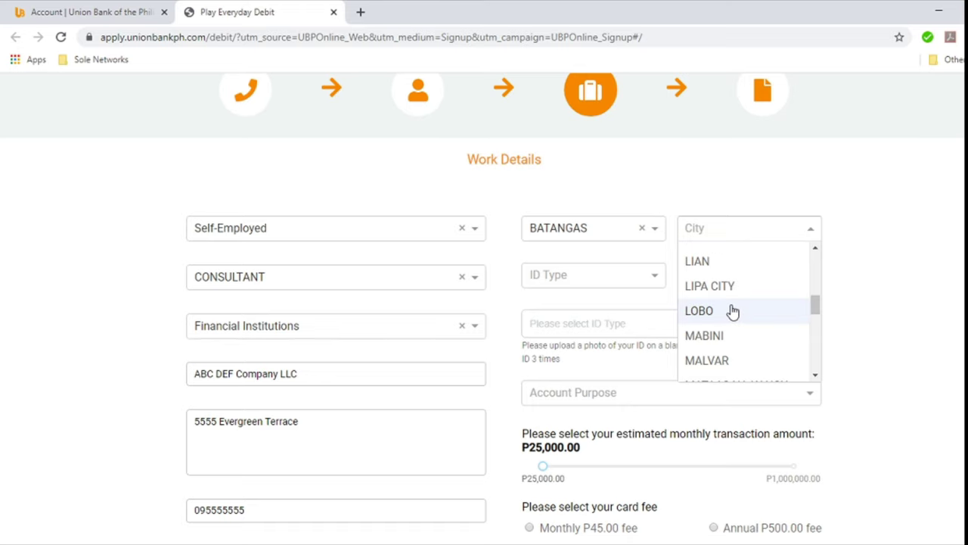
scroll(707, 277, "up", 8)
scroll(752, 368, "down", 3)
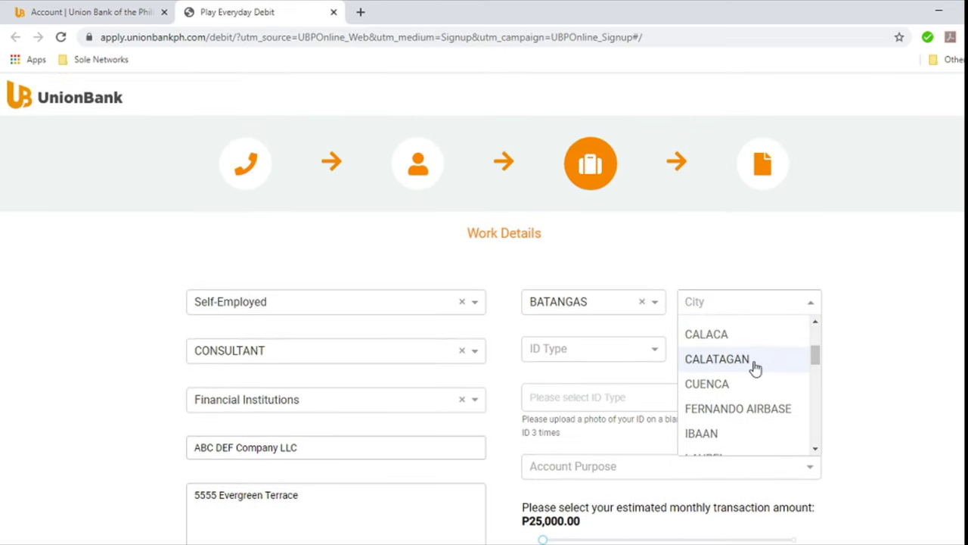
scroll(727, 393, "down", 1)
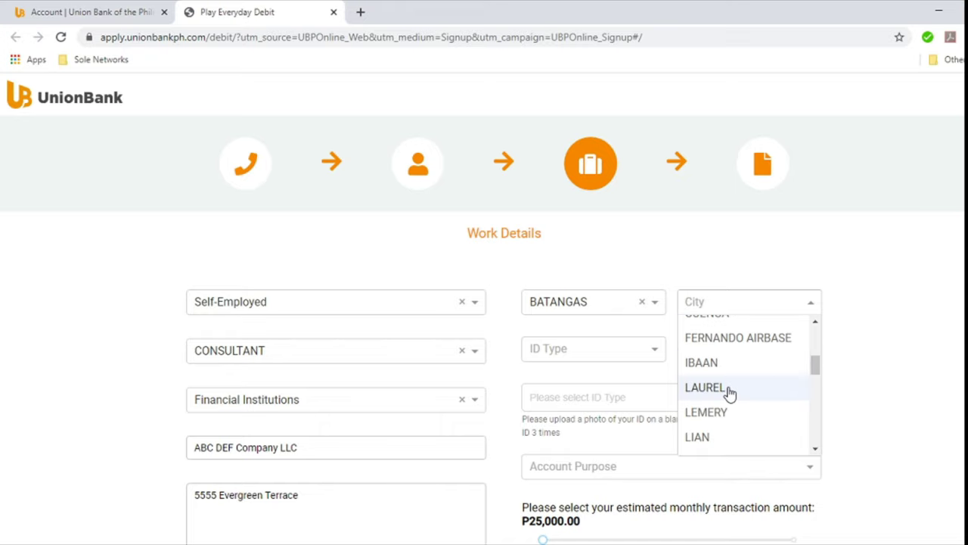
left_click(718, 387)
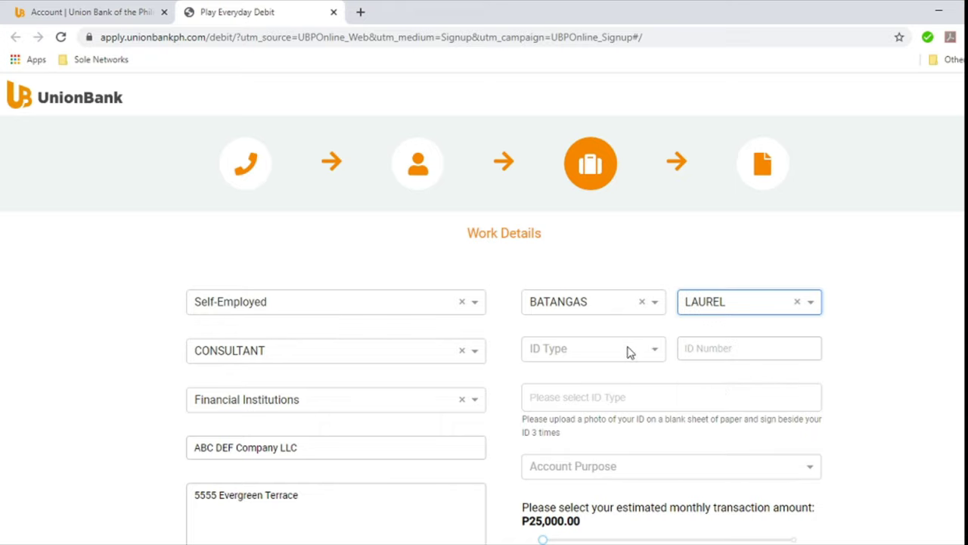
Step: Choose PASSPORT as the ID type and enter the passport number
left_click(628, 348)
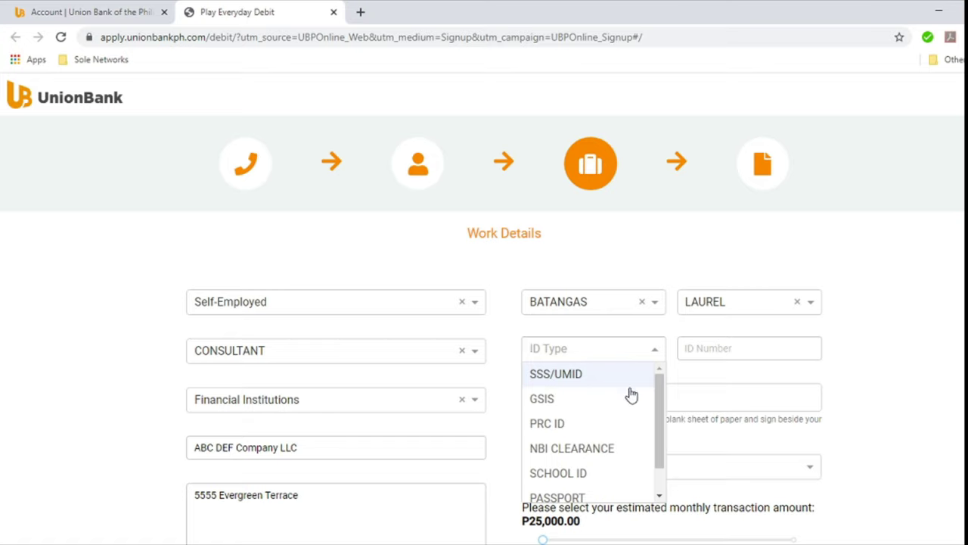
scroll(660, 399, "down", 1)
scroll(660, 399, "up", 1)
left_click_drag(664, 398, 666, 424)
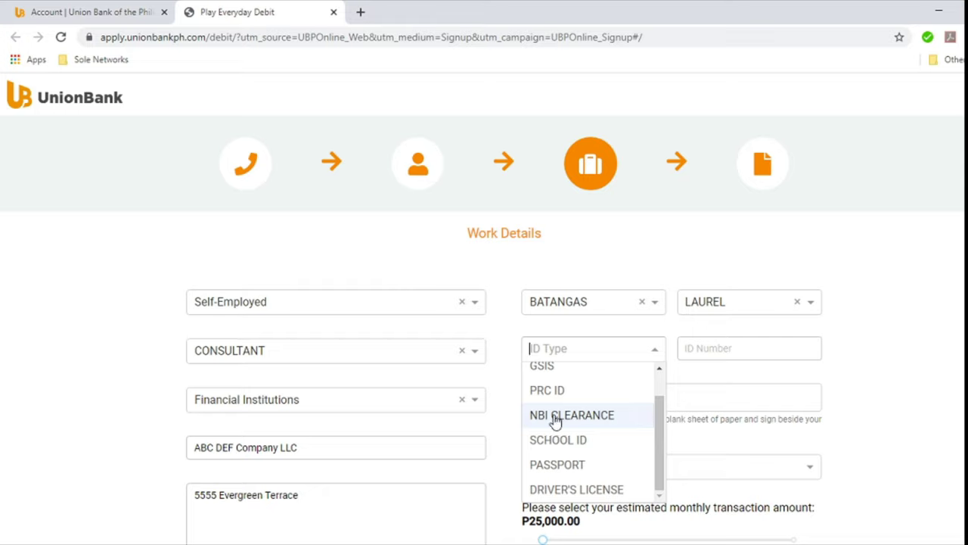
left_click(586, 467)
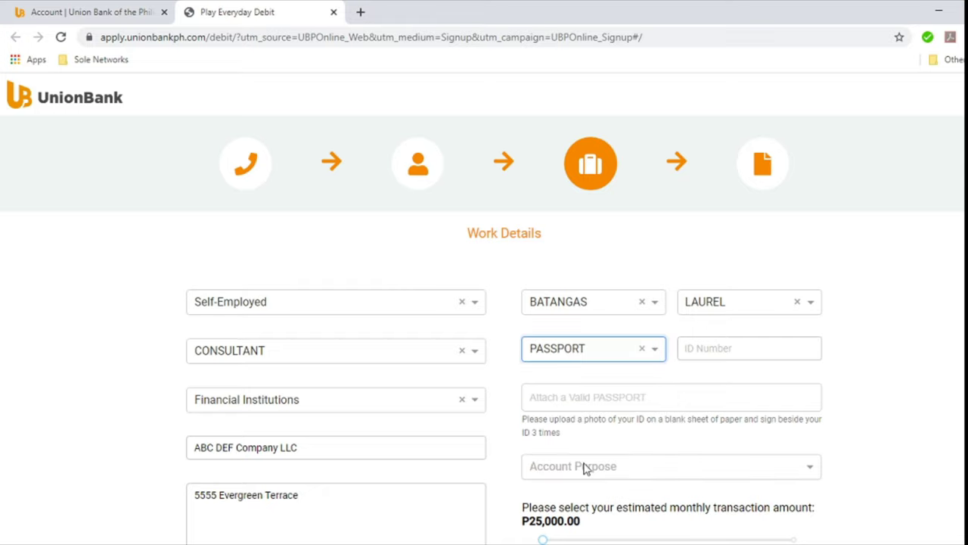
left_click(740, 348)
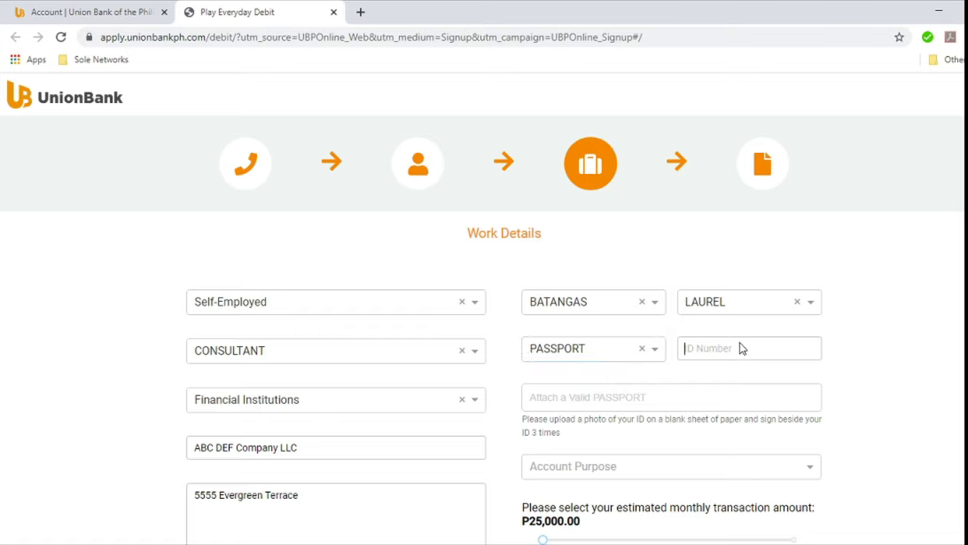
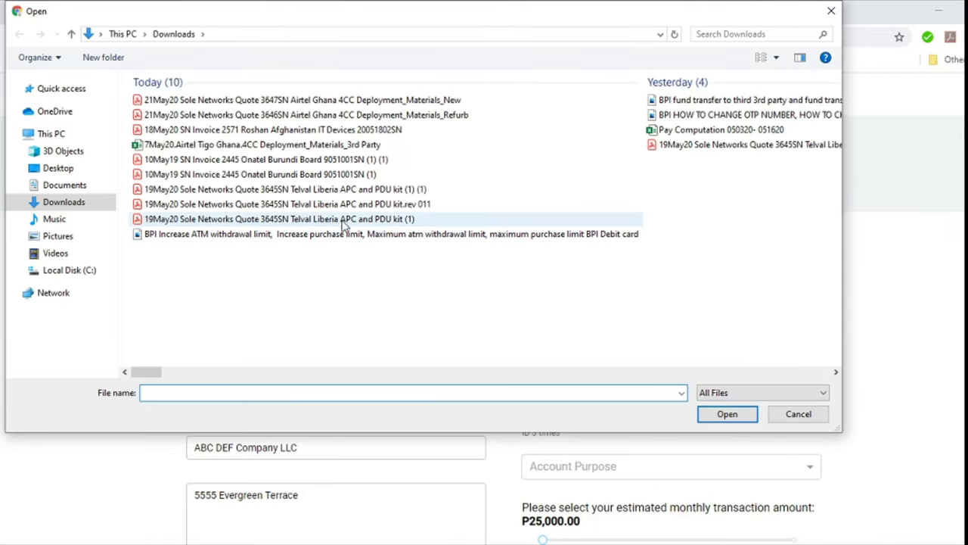
Step: Attach the BPI ATM withdrawal limit file from Downloads as the passport upload
left_click(263, 236)
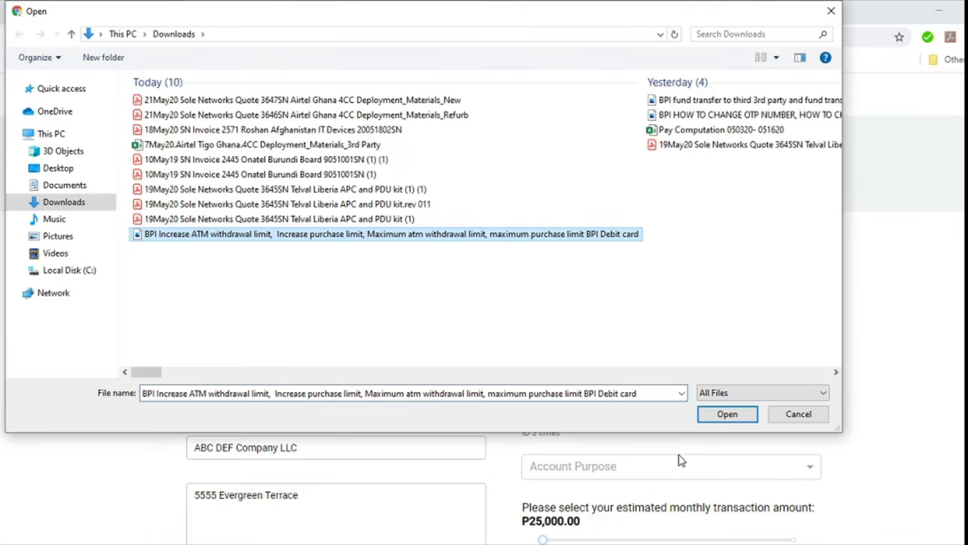
left_click(726, 414)
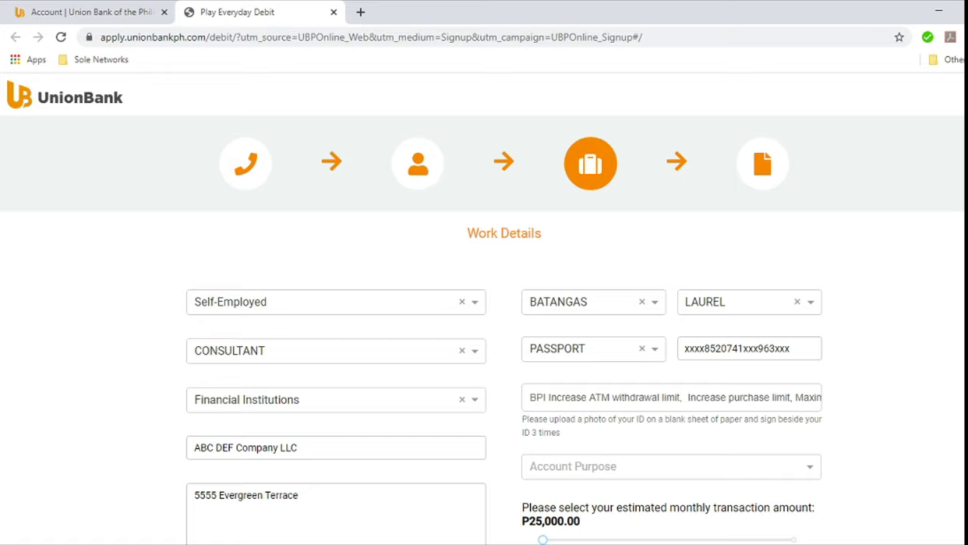
scroll(672, 423, "down", 1)
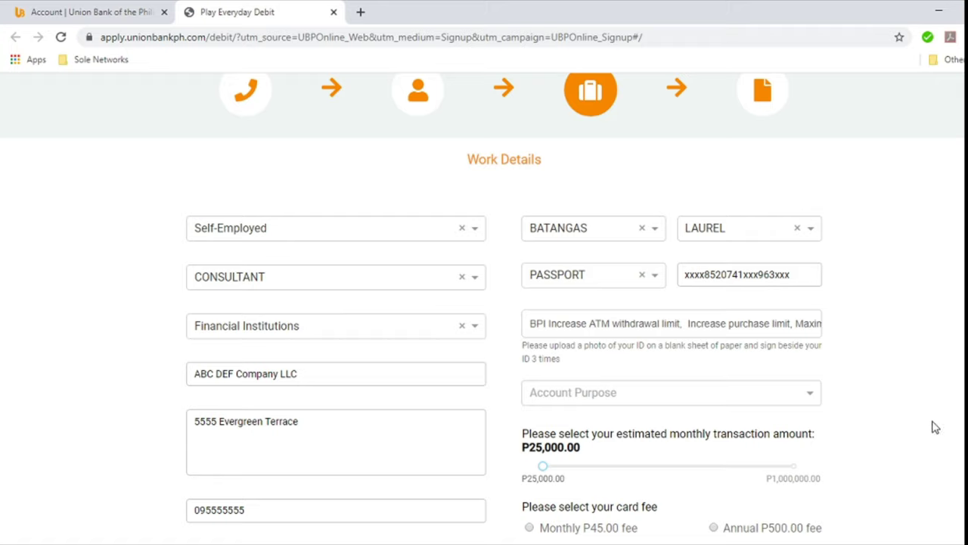
Step: Set the Account Purpose to Personal Savings
left_click(781, 396)
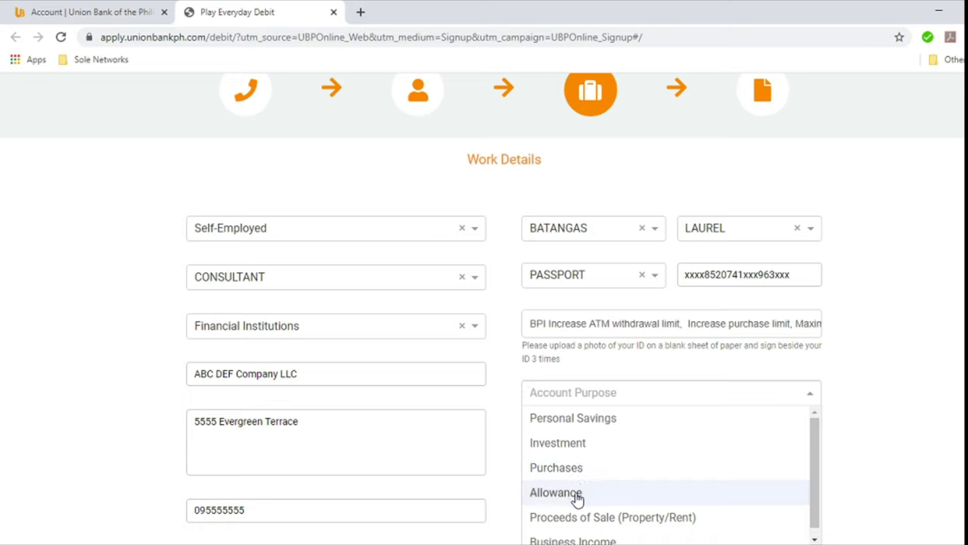
scroll(577, 499, "down", 1)
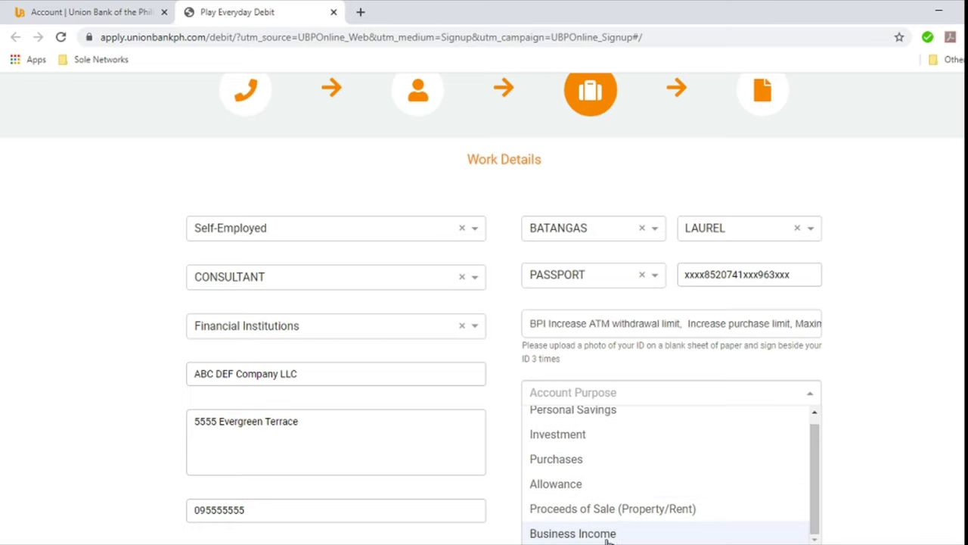
left_click(577, 411)
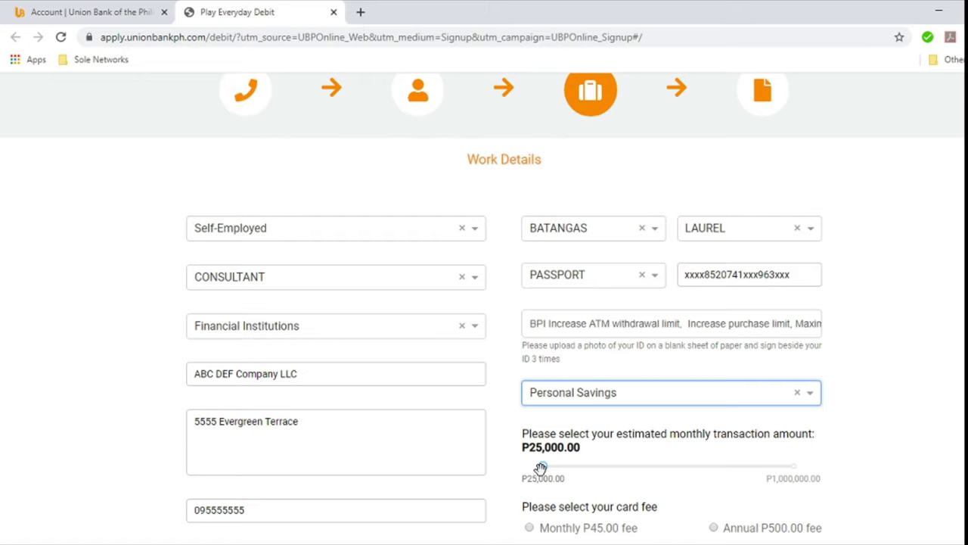
Step: Slide the monthly amount to P1,000,000.00 and choose the Annual P500.00 card fee
left_click(543, 467)
left_click_drag(545, 469, 803, 470)
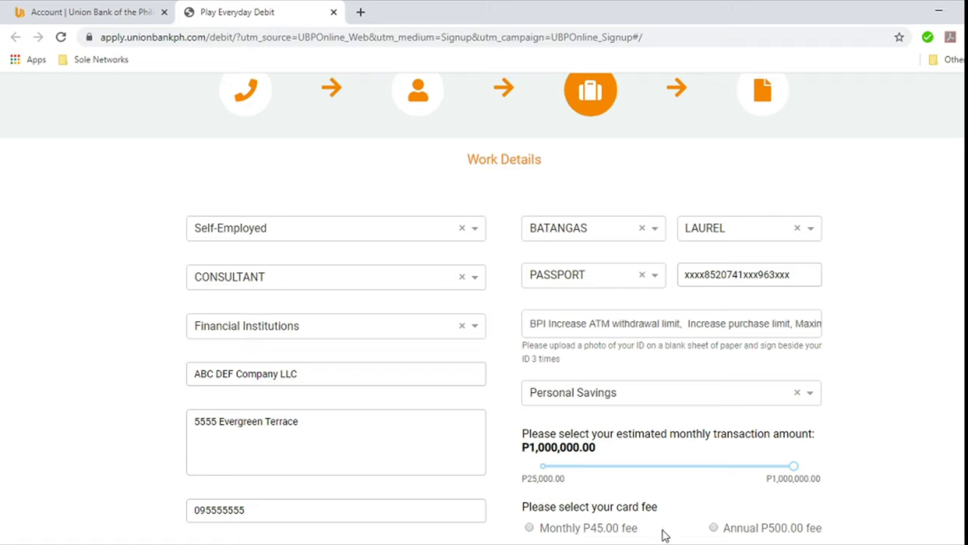
left_click(567, 534)
left_click(714, 528)
Step: Go full screen and review the Personal and Work Details on Confirm Details
scroll(889, 520, "up", 1)
scroll(889, 520, "down", 1)
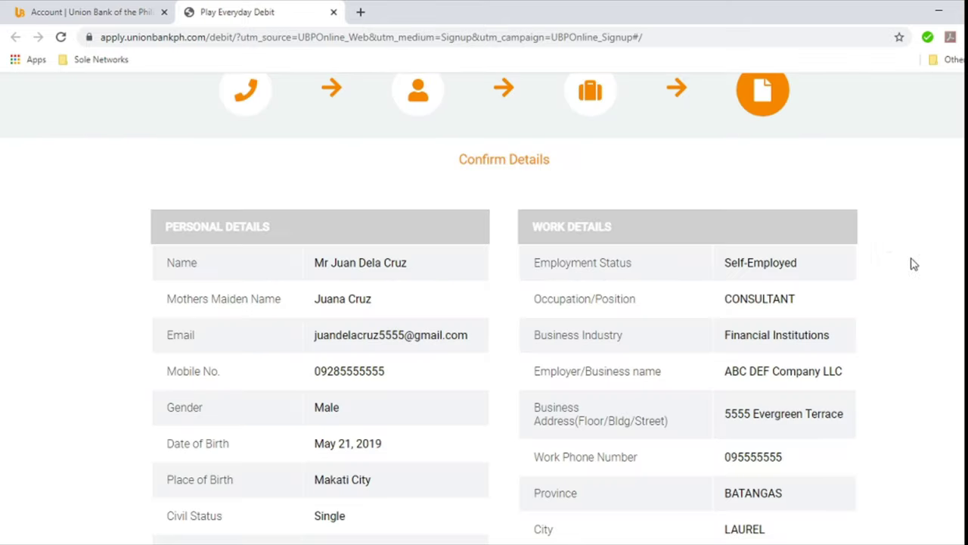
scroll(484, 309, "down", 1)
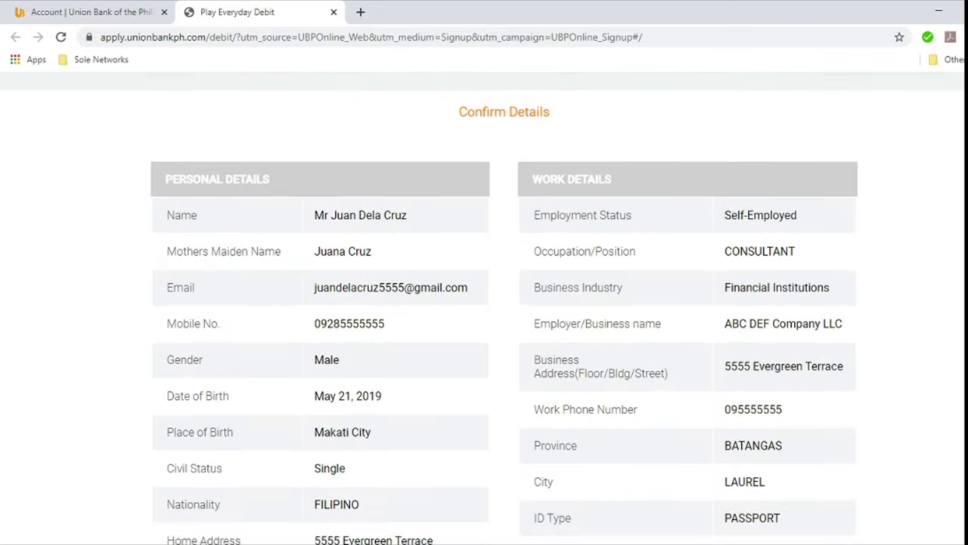
scroll(484, 309, "up", 1)
key("F11")
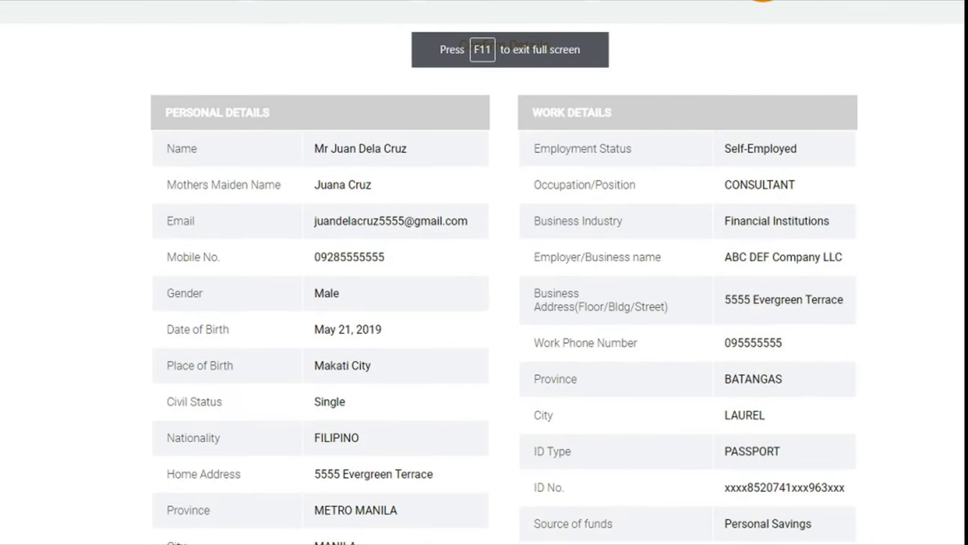
scroll(943, 211, "up", 2)
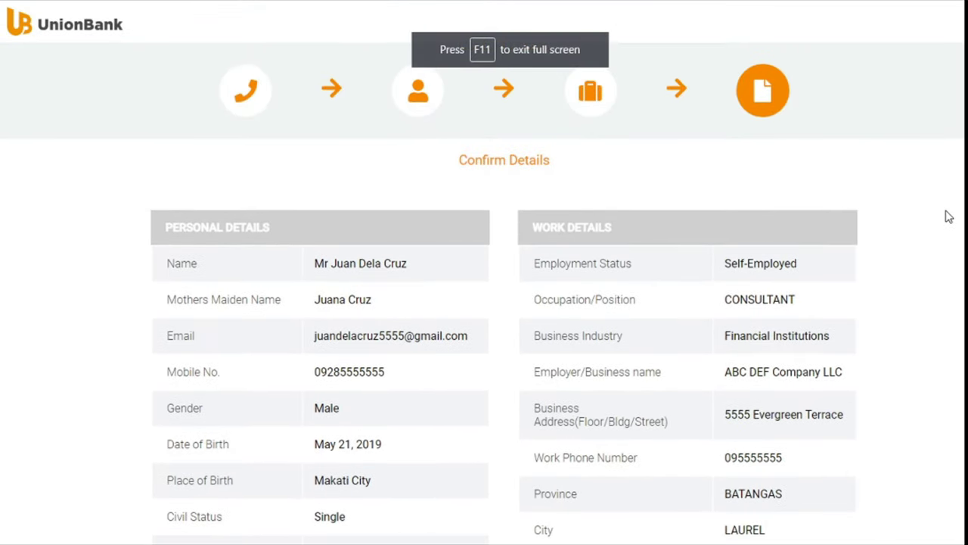
scroll(947, 219, "down", 1)
scroll(948, 225, "down", 2)
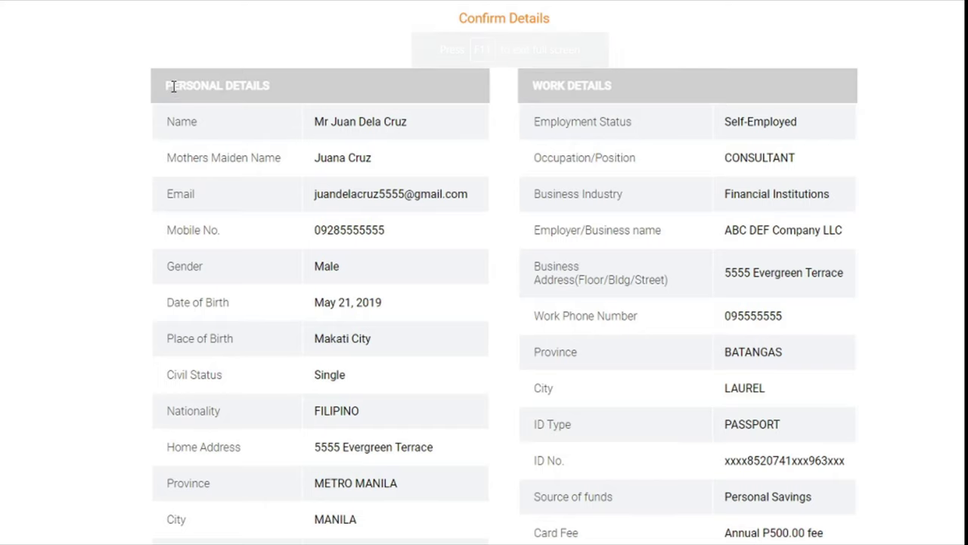
left_click_drag(170, 87, 363, 533)
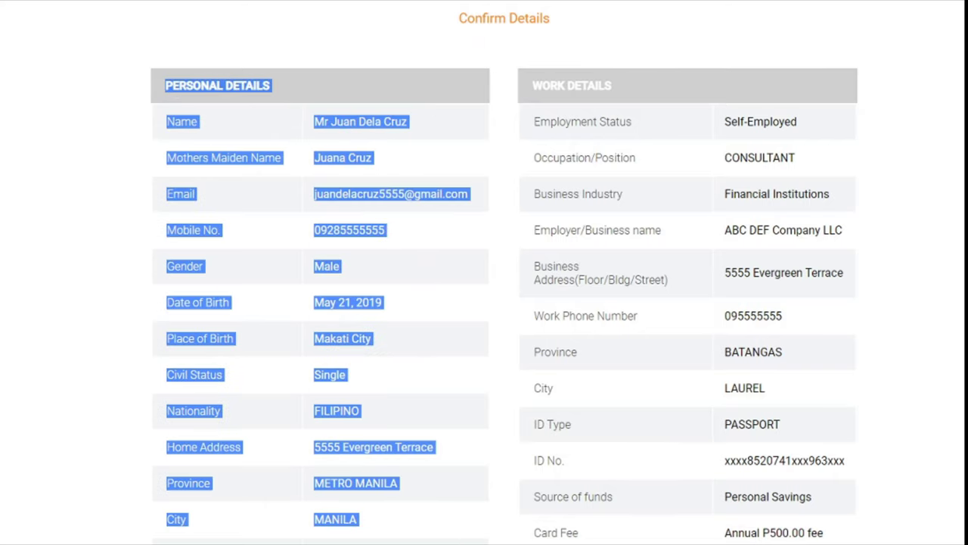
left_click(507, 172)
left_click_drag(535, 83, 828, 535)
left_click(915, 539)
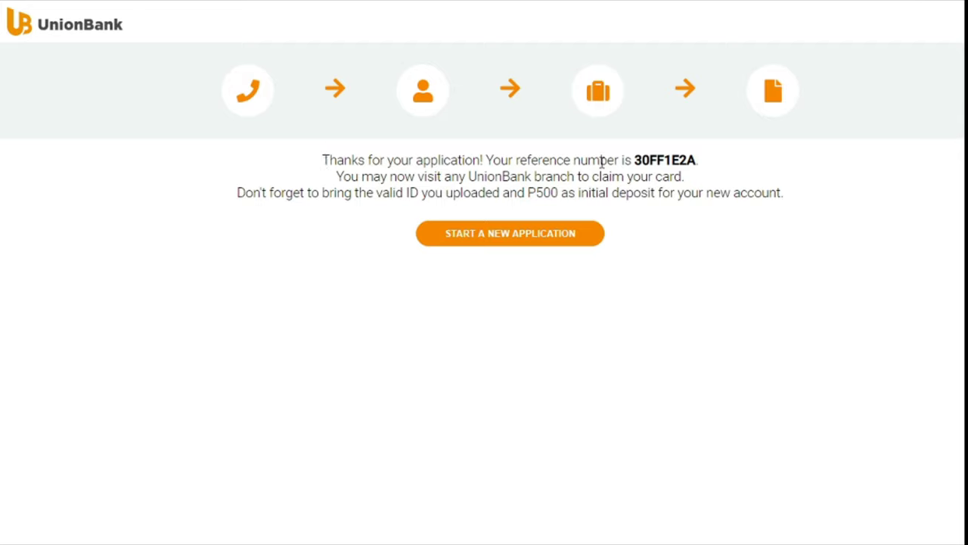
Step: Highlight the application reference number on the thank-you page
left_click_drag(624, 161, 719, 164)
left_click(720, 166)
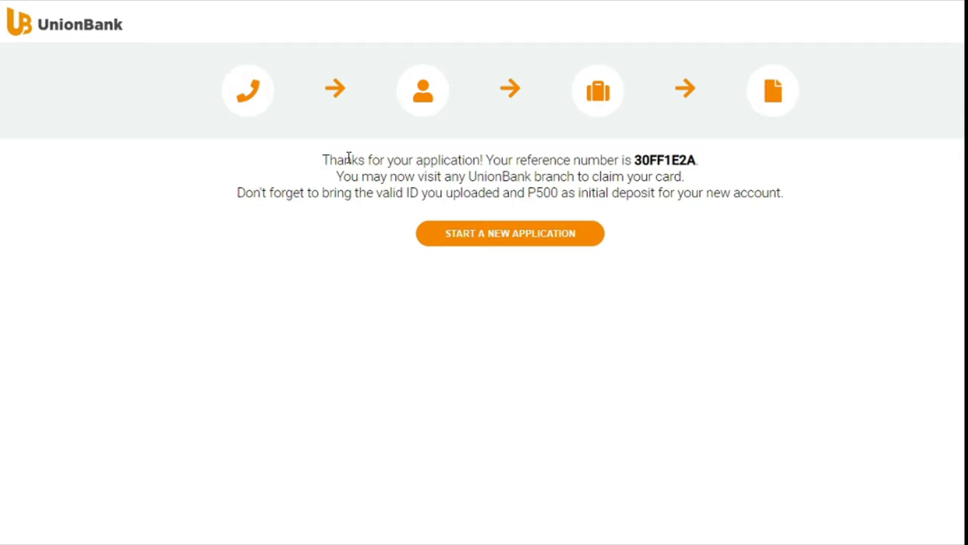